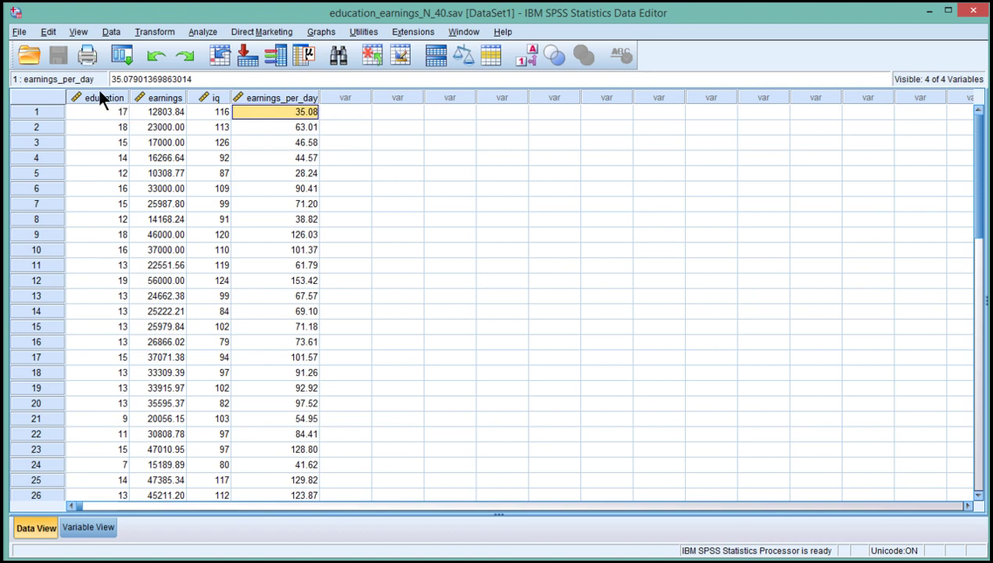
{"action": "left_click", "coordinate": [104, 97]}
{"action": "left_click", "coordinate": [286, 98]}
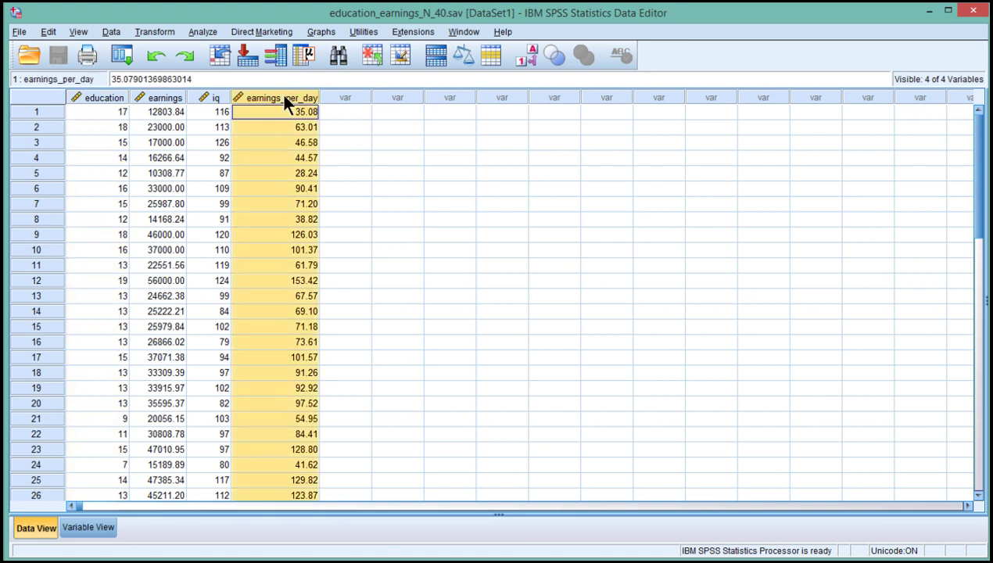
{"action": "left_click", "coordinate": [265, 107]}
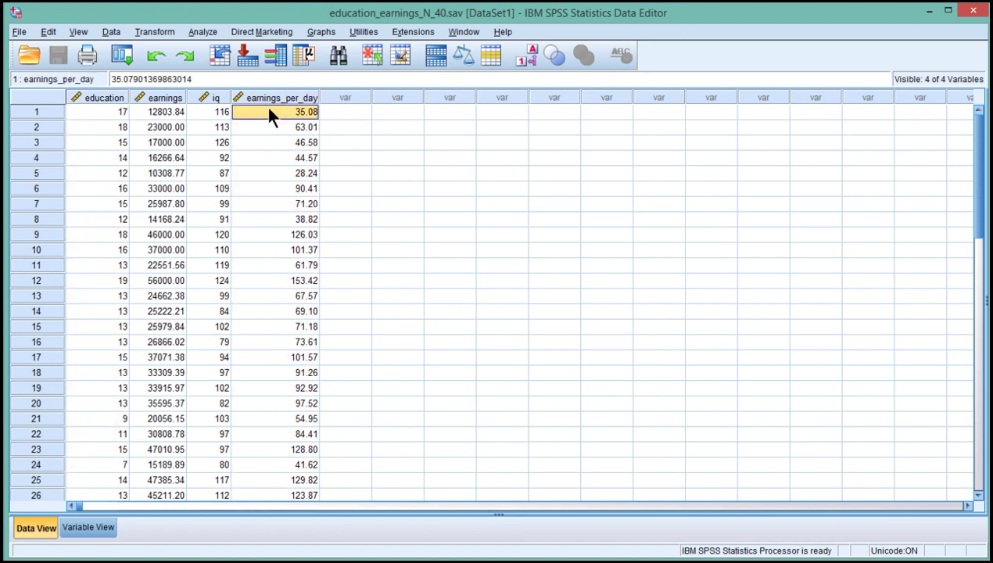
- Create a simple scatterplot with education on the X axis and earnings_per_day on the Y axis
{"action": "left_click", "coordinate": [322, 32]}
{"action": "mouse_move", "coordinate": [389, 144]}
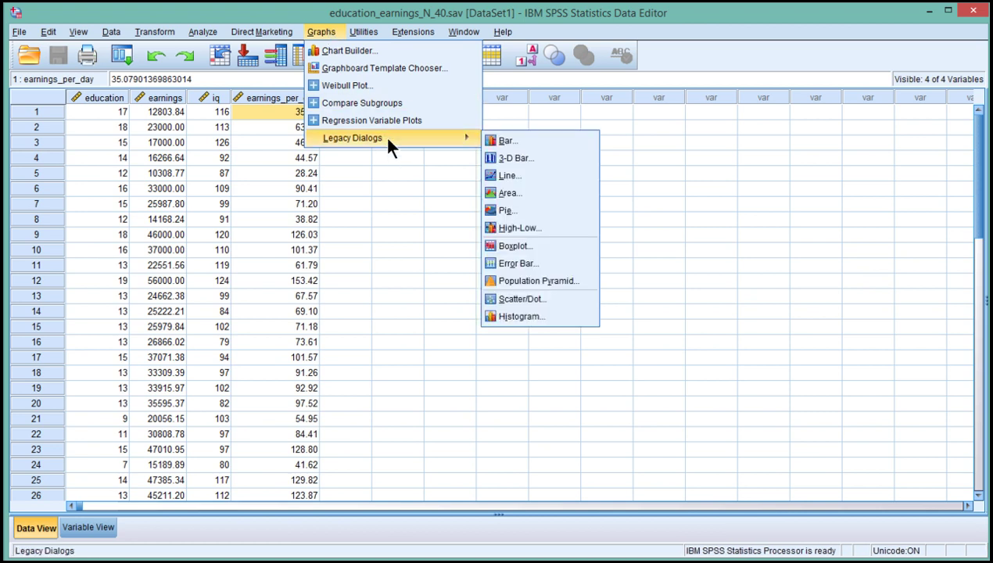
{"action": "left_click", "coordinate": [523, 301]}
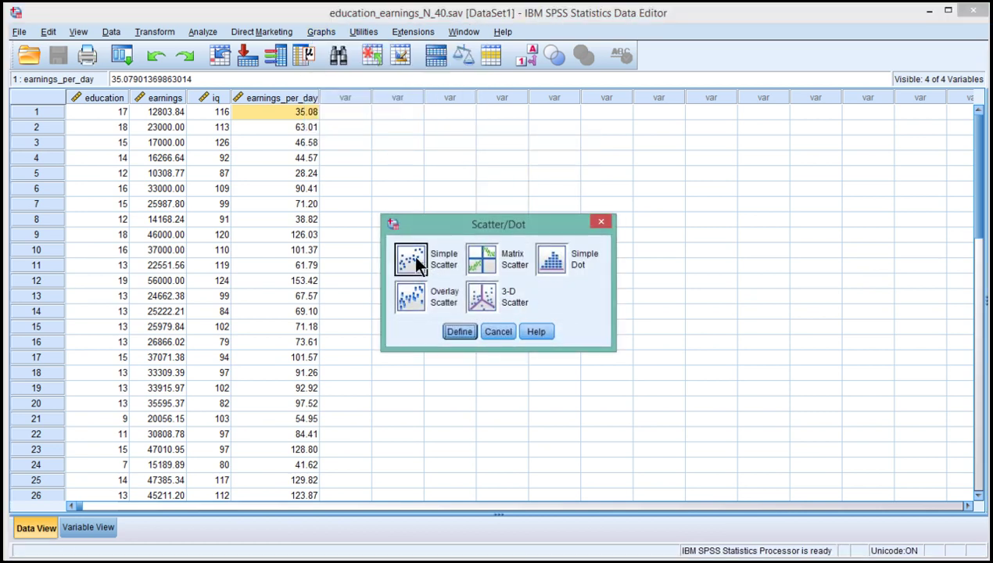
{"action": "left_click", "coordinate": [458, 332]}
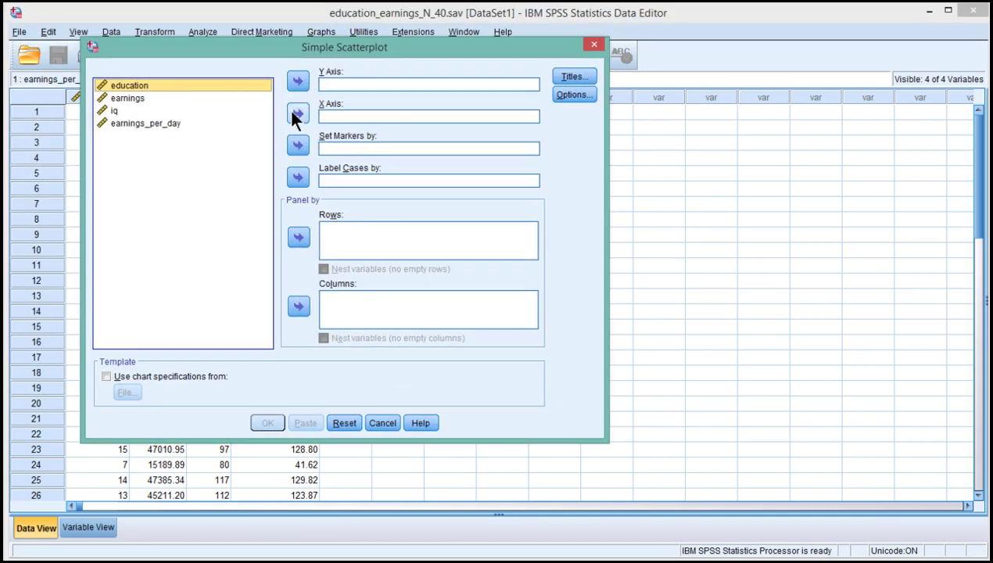
{"action": "left_click", "coordinate": [296, 115]}
{"action": "left_click", "coordinate": [191, 112]}
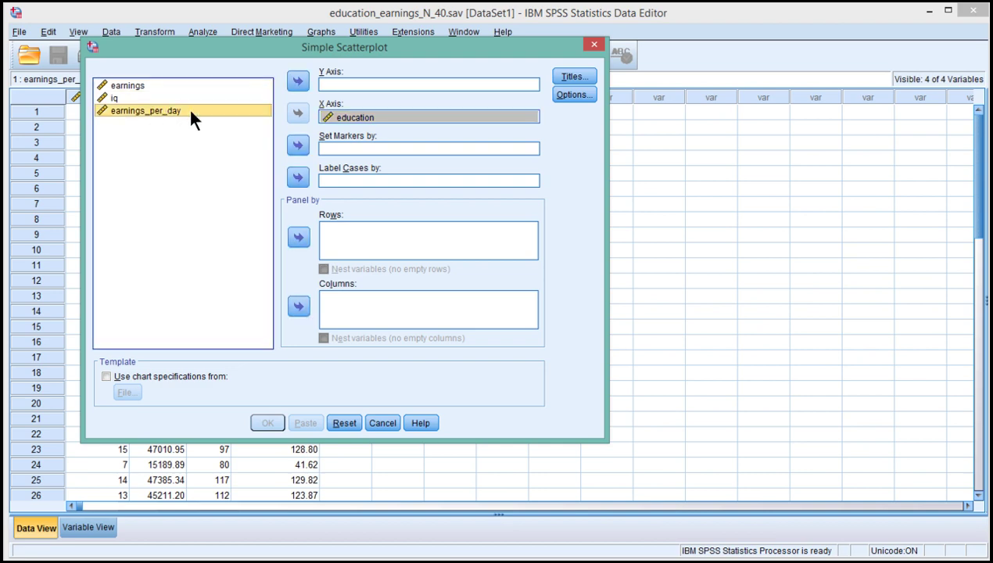
{"action": "left_click", "coordinate": [298, 81]}
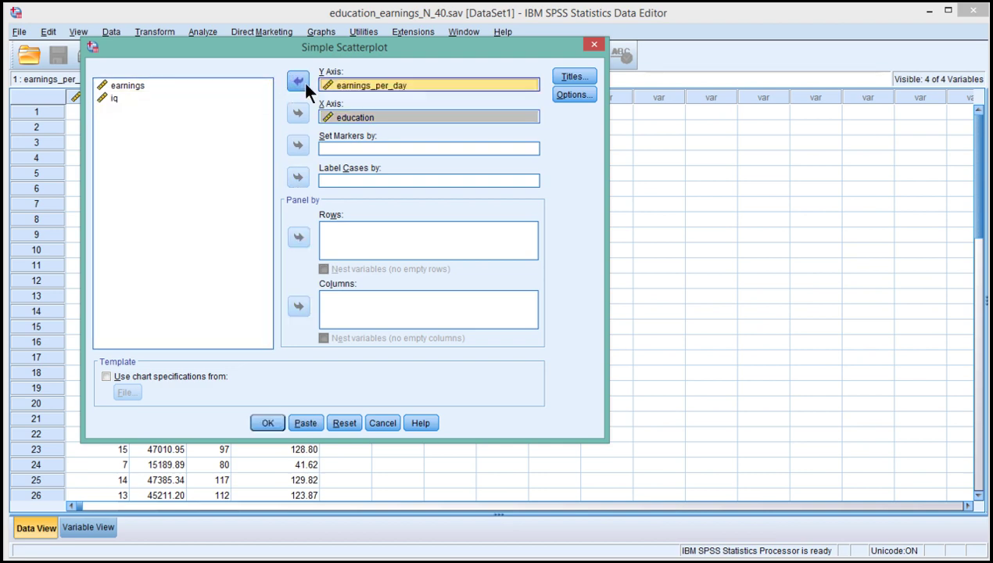
{"action": "left_click", "coordinate": [267, 422]}
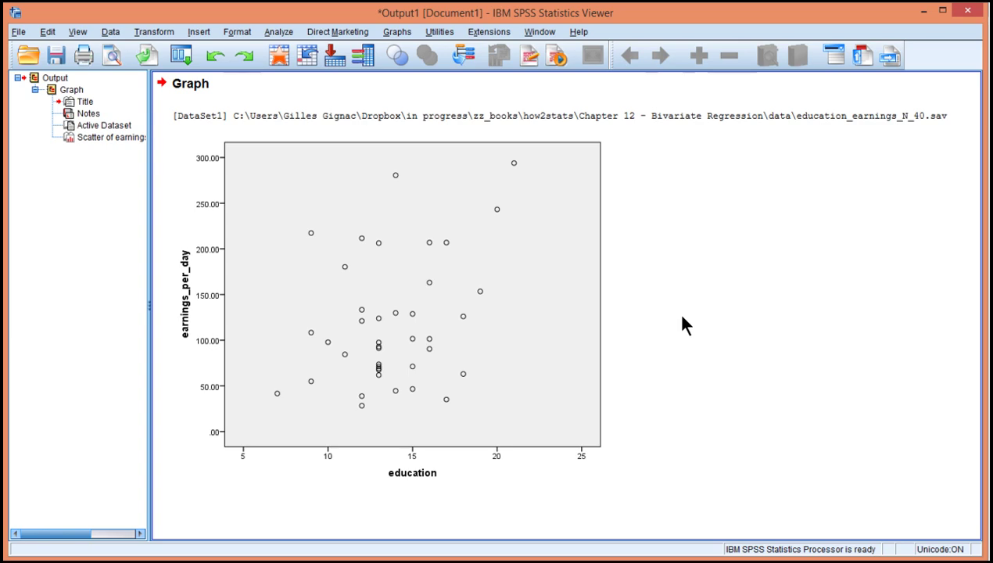
- Open the scatterplot for editing and make the plot area's fill and border transparent
{"action": "left_click", "coordinate": [309, 240]}
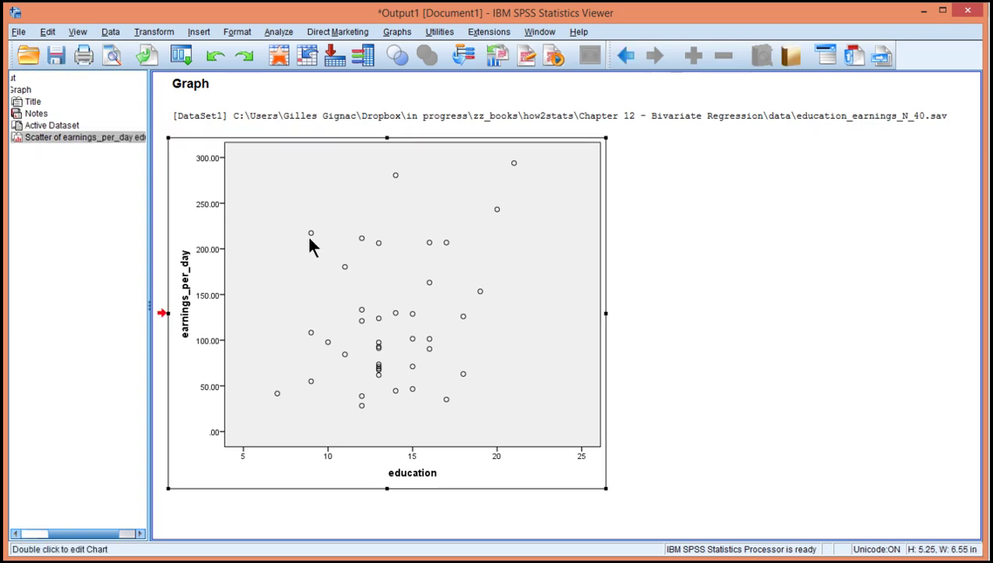
{"action": "double_click", "coordinate": [309, 240]}
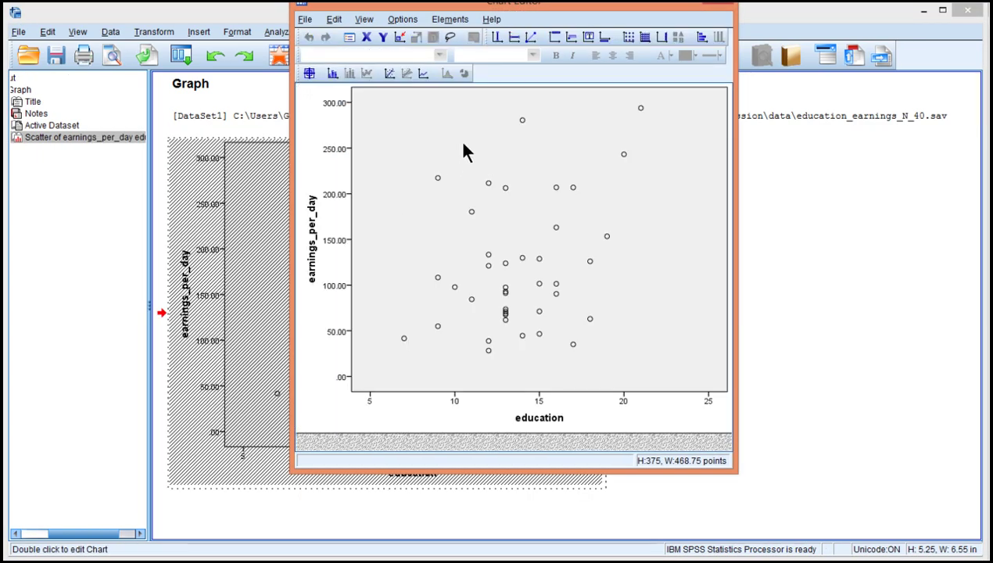
{"action": "double_click", "coordinate": [463, 151]}
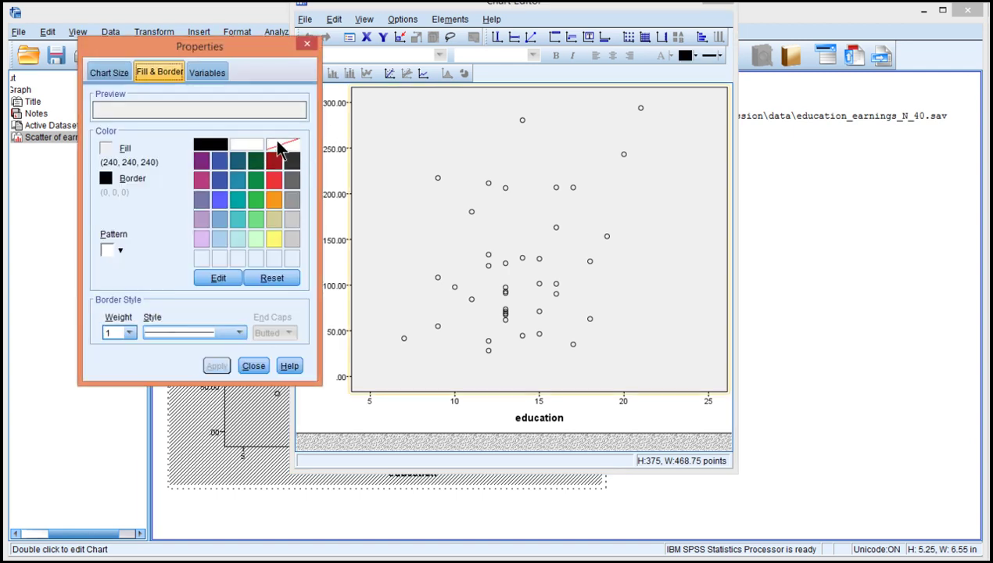
{"action": "left_click", "coordinate": [283, 144]}
{"action": "left_click", "coordinate": [107, 178]}
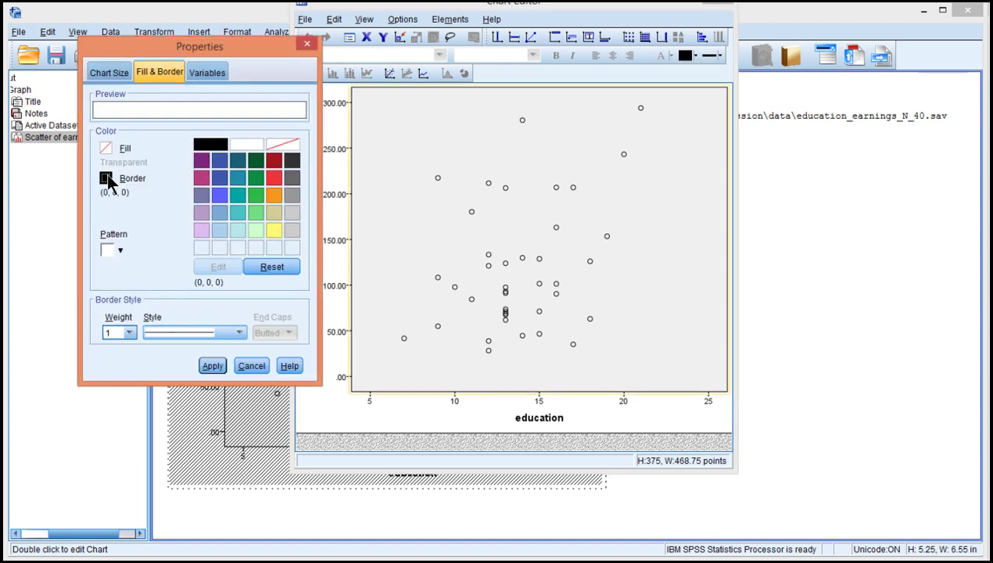
{"action": "left_click", "coordinate": [283, 145]}
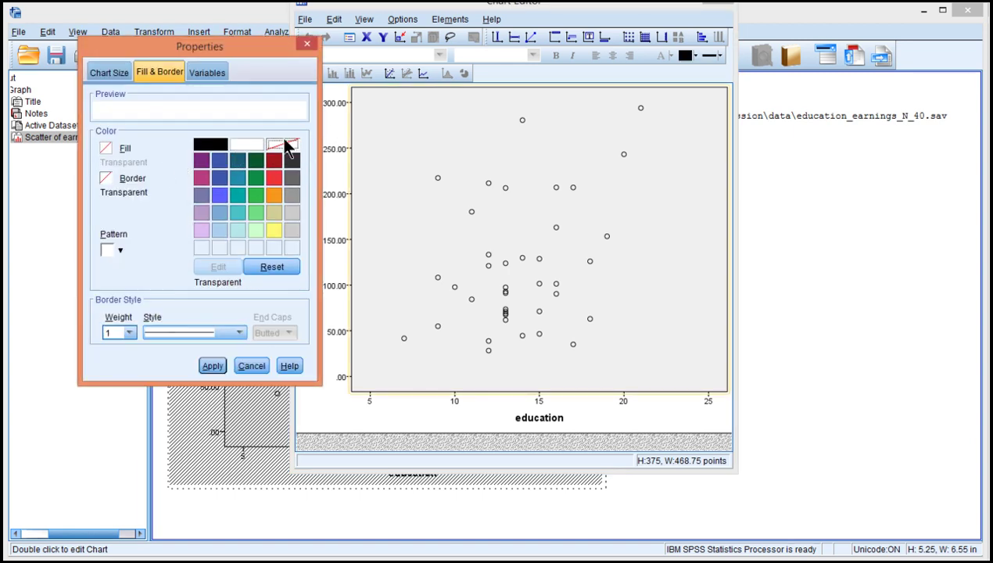
{"action": "left_click", "coordinate": [210, 365]}
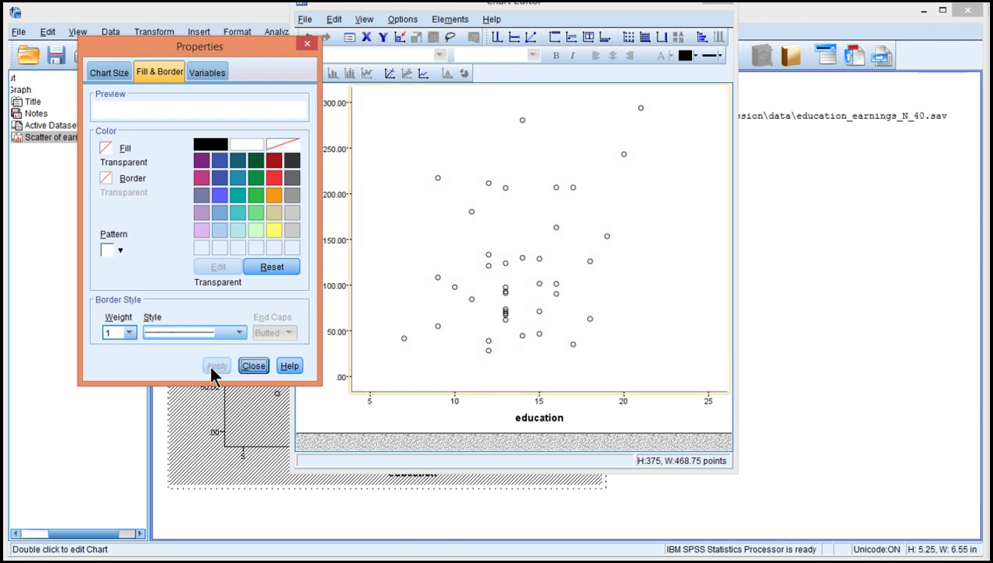
{"action": "left_click", "coordinate": [305, 46]}
- Set the Y axis scale to a custom maximum of 350 and a major increment of 25
{"action": "double_click", "coordinate": [341, 240]}
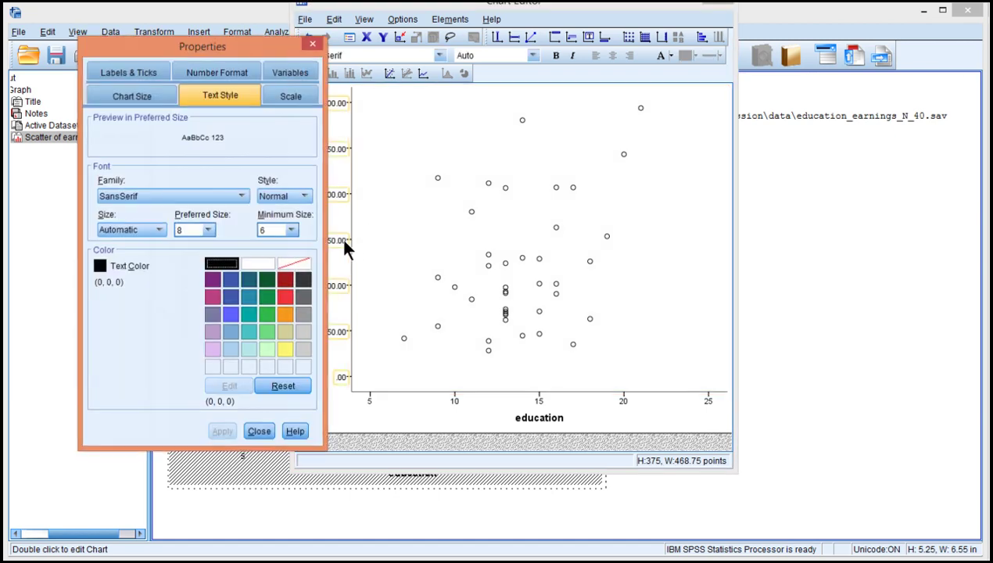
{"action": "left_click", "coordinate": [290, 97]}
{"action": "left_click_drag", "start_coordinate": [251, 44], "coordinate": [175, 28]}
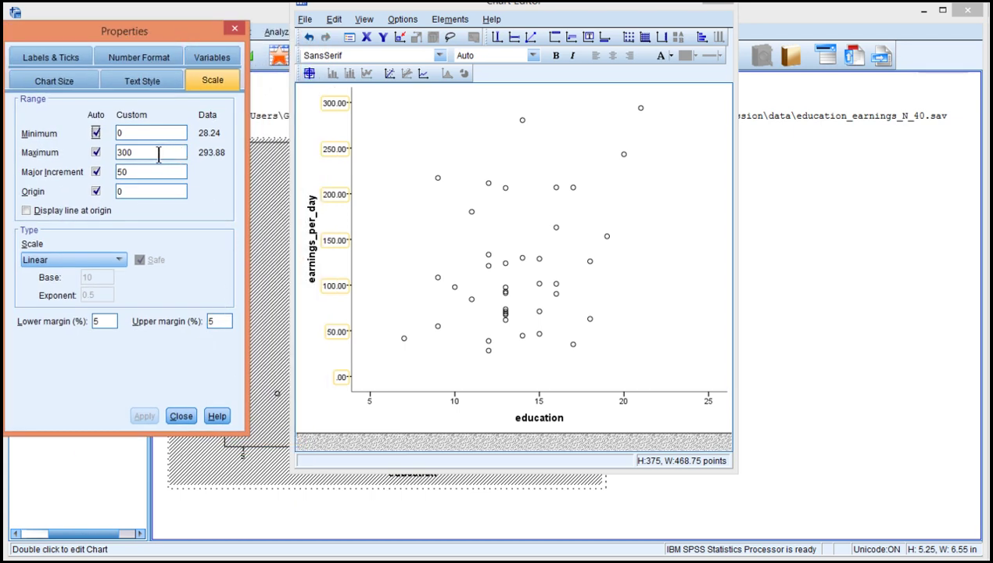
{"action": "left_click_drag", "start_coordinate": [160, 154], "coordinate": [88, 157]}
{"action": "type", "text": "350"}
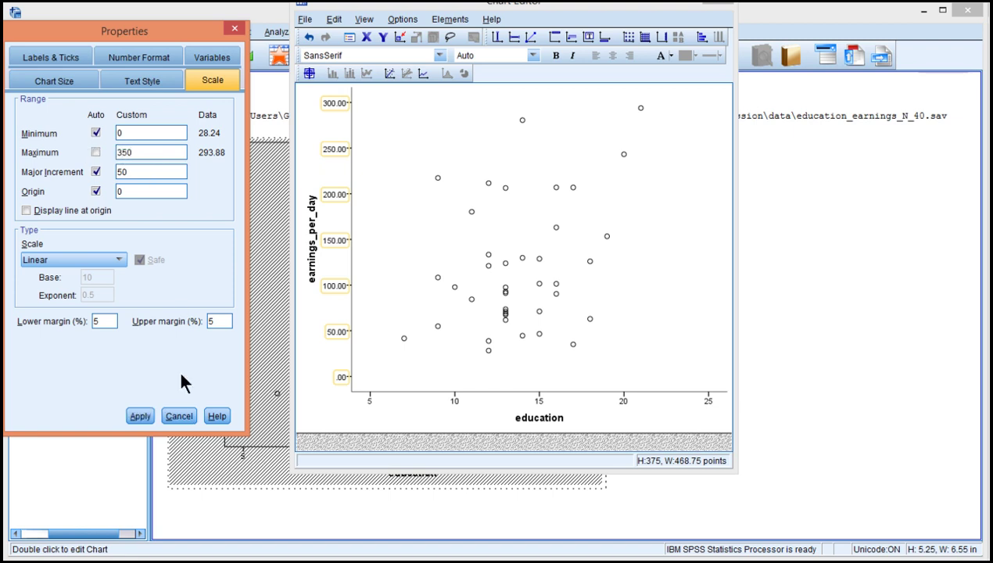
{"action": "left_click", "coordinate": [147, 416]}
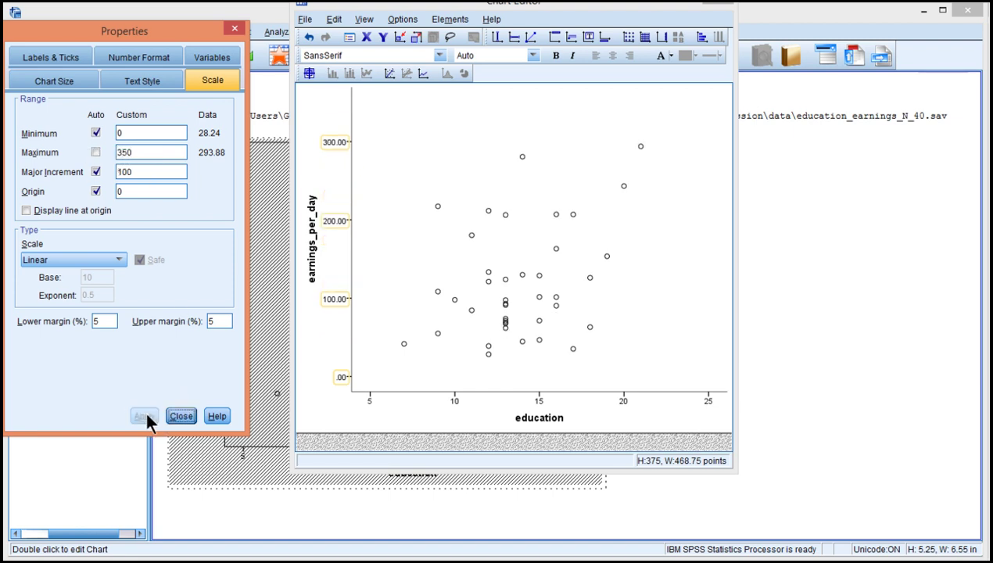
{"action": "left_click_drag", "start_coordinate": [160, 172], "coordinate": [28, 178]}
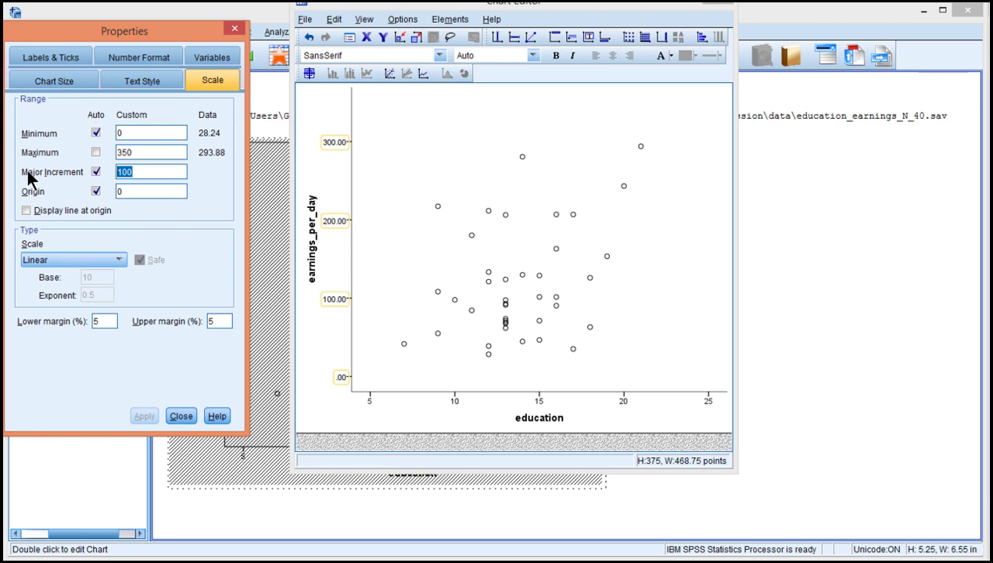
{"action": "type", "text": "25"}
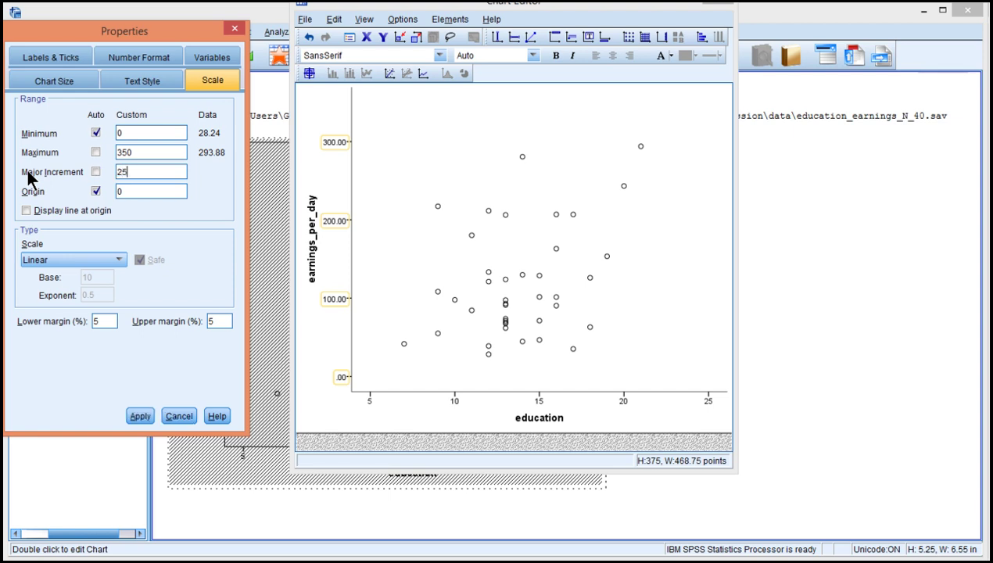
{"action": "left_click", "coordinate": [140, 417]}
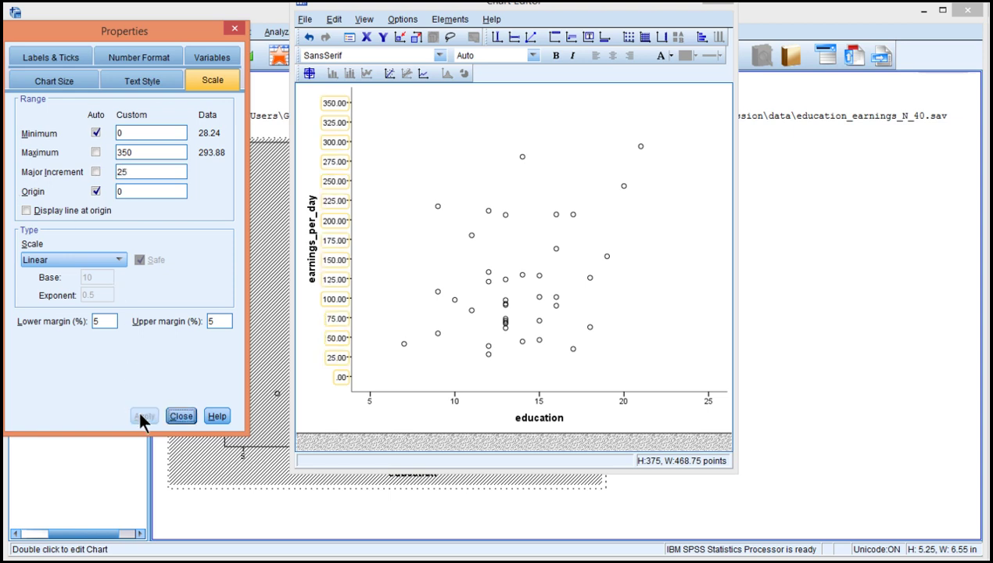
- Format the Y axis numbers with 0 decimal places
{"action": "left_click", "coordinate": [139, 63]}
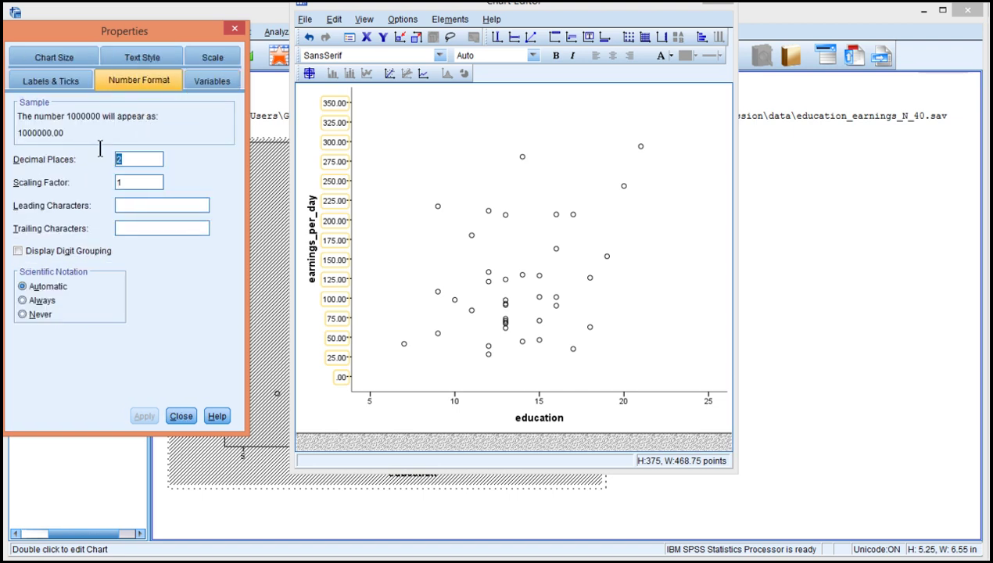
{"action": "type", "text": "0"}
{"action": "left_click", "coordinate": [141, 416]}
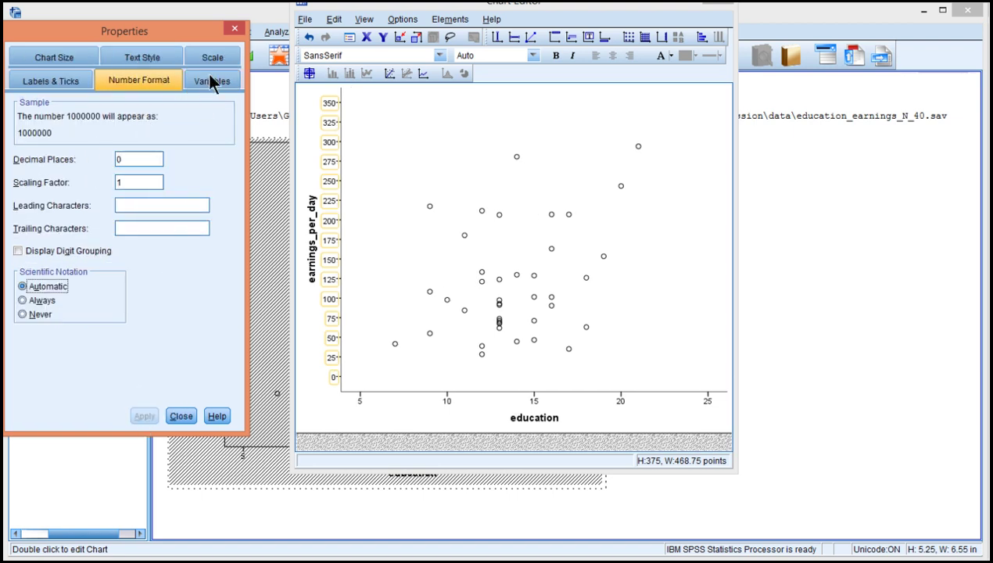
- Set the Y axis number labels to bold with a preferred size of 12
{"action": "left_click", "coordinate": [133, 61]}
{"action": "left_click", "coordinate": [115, 214]}
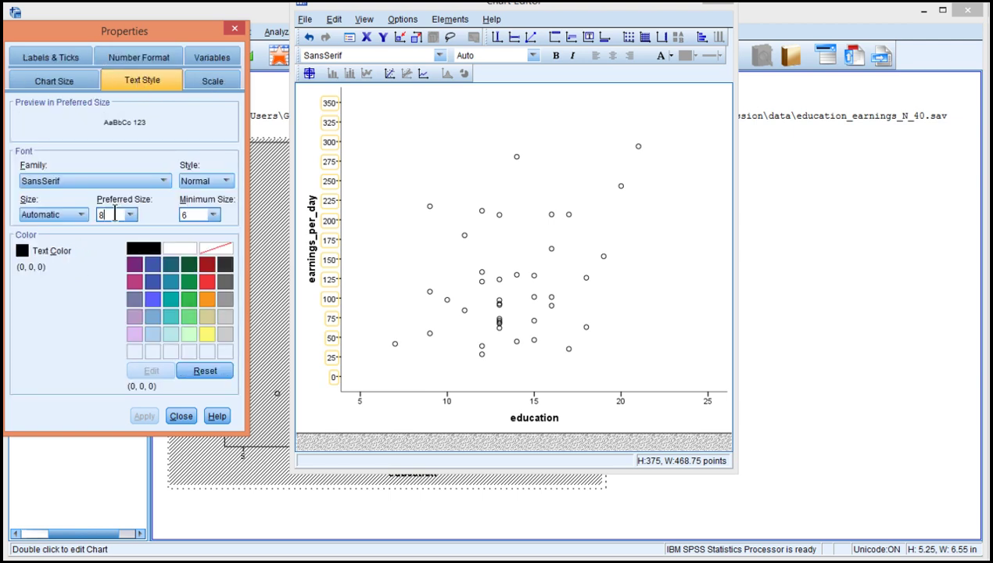
{"action": "key", "text": "BackSpace"}
{"action": "type", "text": "12"}
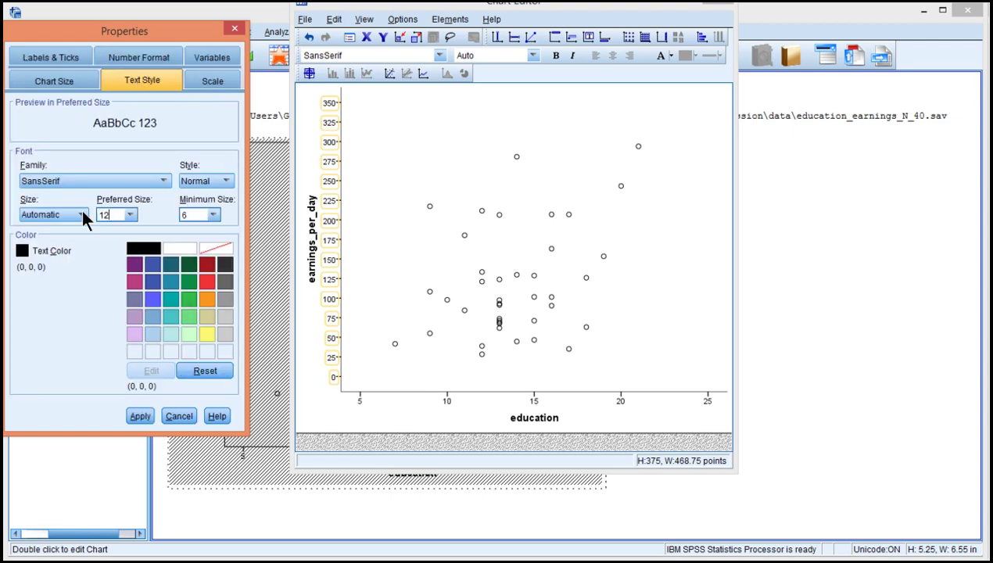
{"action": "left_click", "coordinate": [212, 186]}
{"action": "left_click", "coordinate": [210, 215]}
{"action": "left_click", "coordinate": [140, 416]}
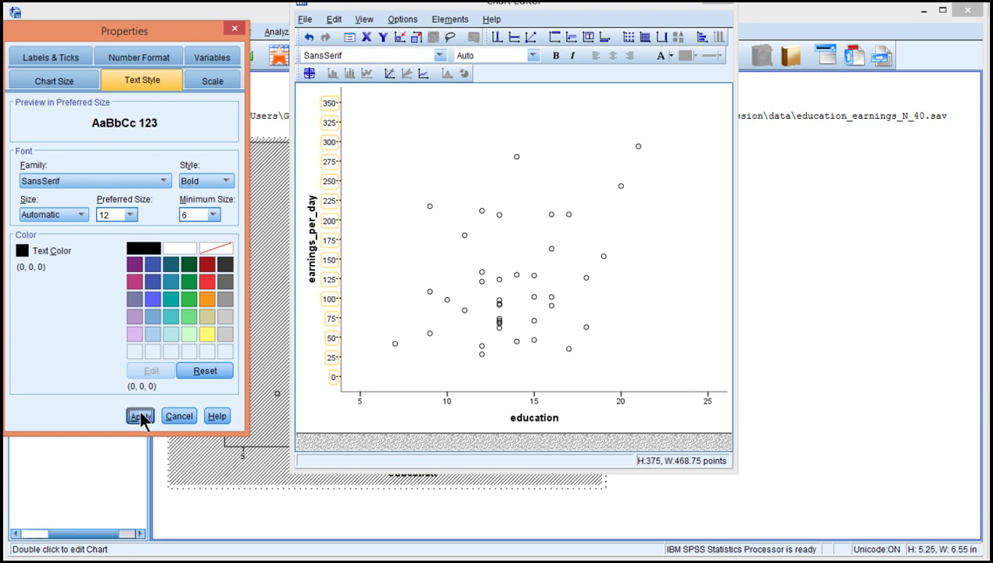
- Change the Y axis title to "Earnings Per Day"
{"action": "left_click", "coordinate": [314, 228]}
{"action": "left_click", "coordinate": [313, 224]}
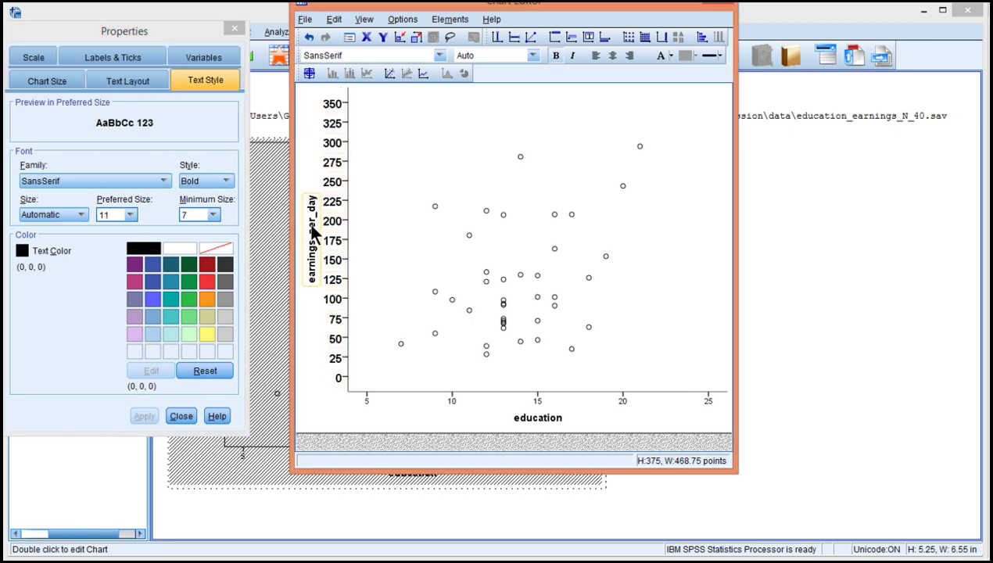
{"action": "left_click", "coordinate": [379, 201]}
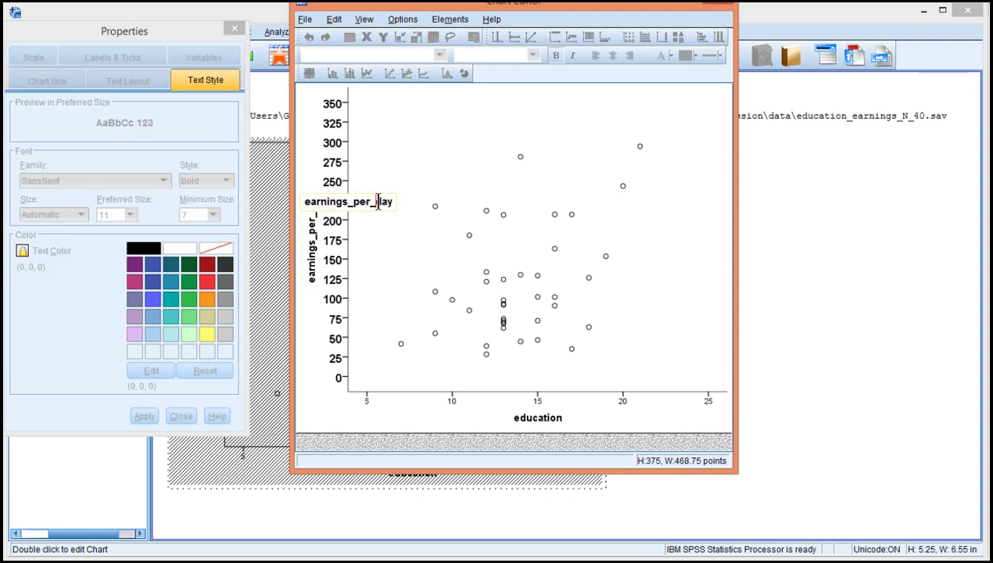
{"action": "key", "text": "BackSpace"}
{"action": "key", "text": "Delete"}
{"action": "type", "text": "D"}
{"action": "key", "text": "Left"}
{"action": "key", "text": "Left"}
{"action": "key", "text": "Left"}
{"action": "key", "text": "Left"}
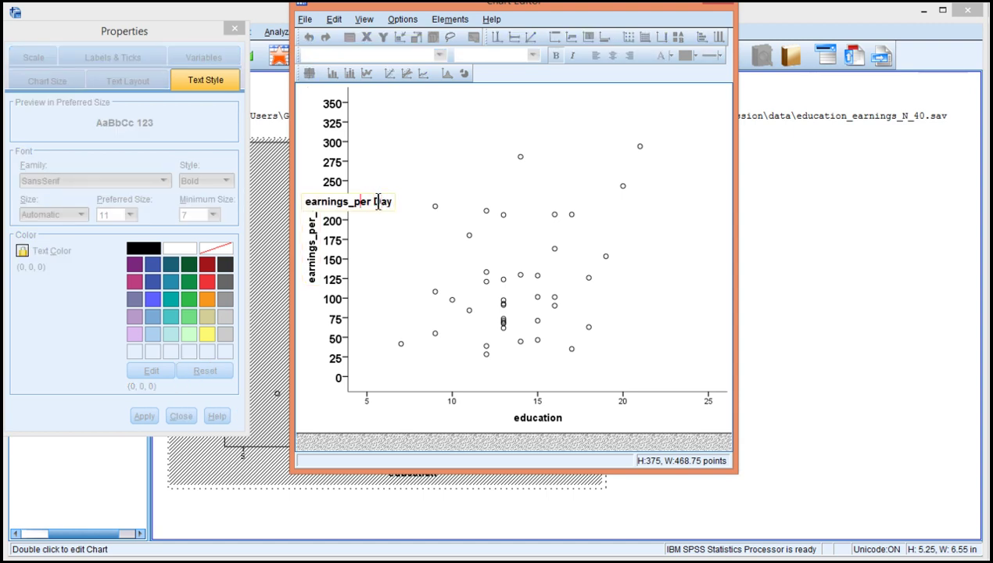
{"action": "key", "text": "shift+Left"}
{"action": "key", "text": "BackSpace"}
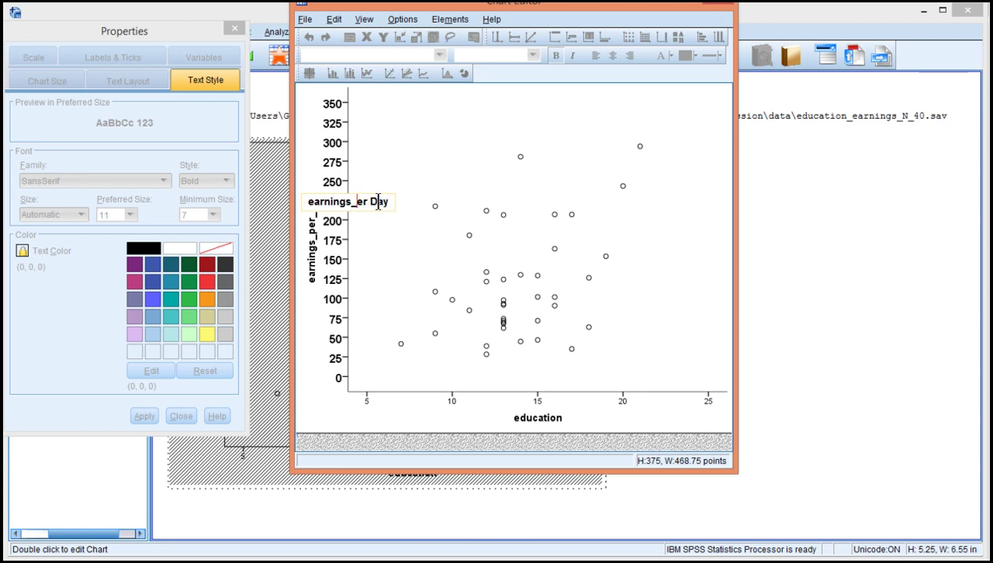
{"action": "type", "text": "P"}
{"action": "key", "text": "Left"}
{"action": "key", "text": "BackSpace"}
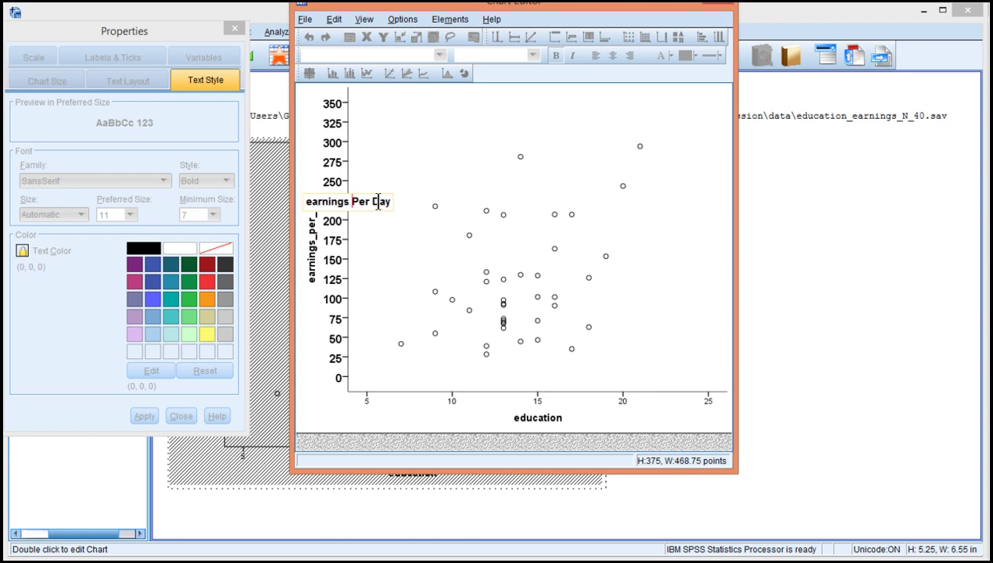
{"action": "key", "text": "Home"}
{"action": "key", "text": "Delete"}
{"action": "type", "text": "E"}
{"action": "left_click", "coordinate": [381, 208]}
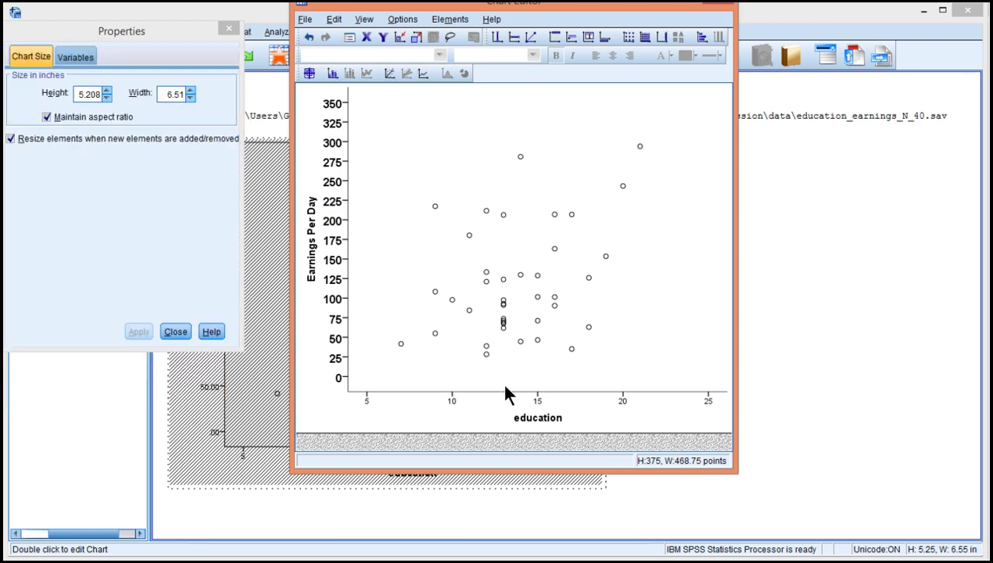
- Change the X axis title to "Education"
{"action": "left_click", "coordinate": [534, 417]}
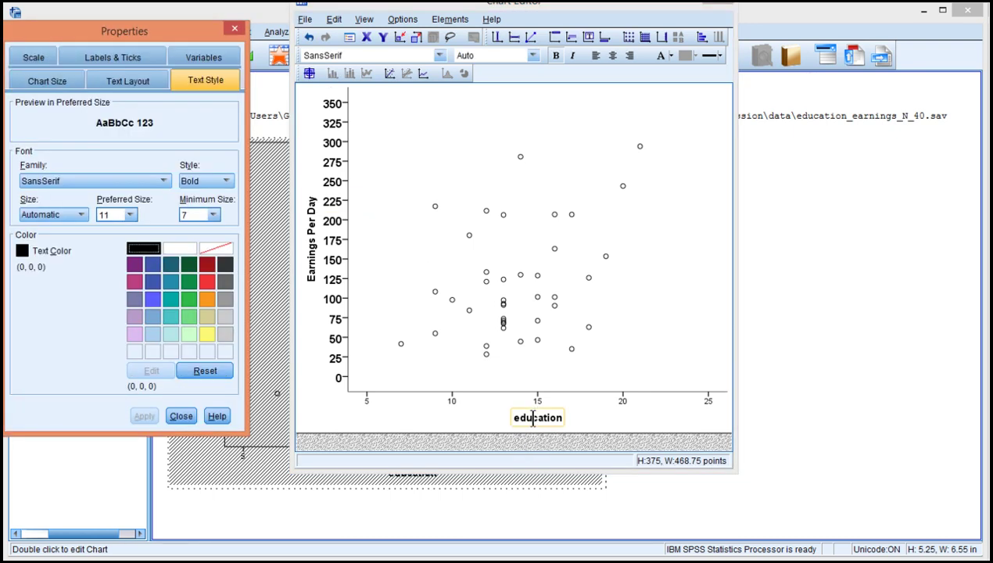
{"action": "left_click", "coordinate": [531, 416]}
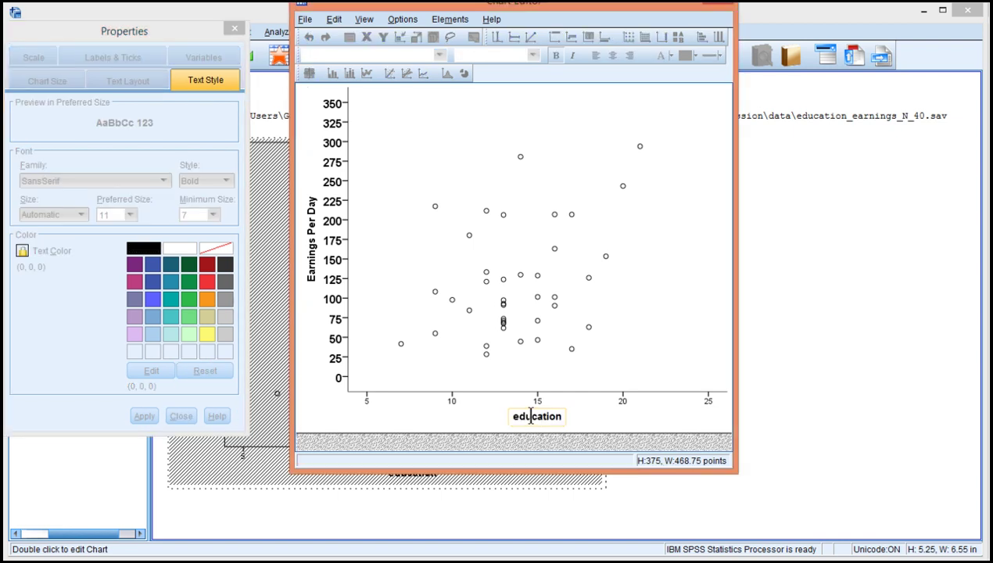
{"action": "key", "text": "Left"}
{"action": "key", "text": "Left"}
{"action": "key", "text": "shift+Right"}
{"action": "type", "text": "E"}
{"action": "left_click", "coordinate": [587, 420]}
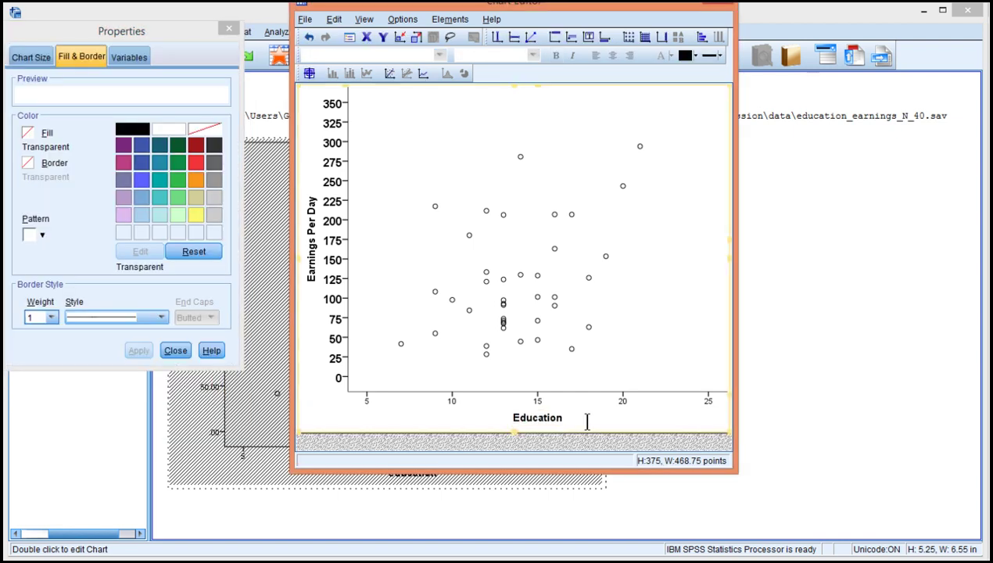
- Set the X axis number labels to bold with a preferred size of 12 and close the chart editor
{"action": "left_click", "coordinate": [452, 401]}
{"action": "left_click", "coordinate": [197, 182]}
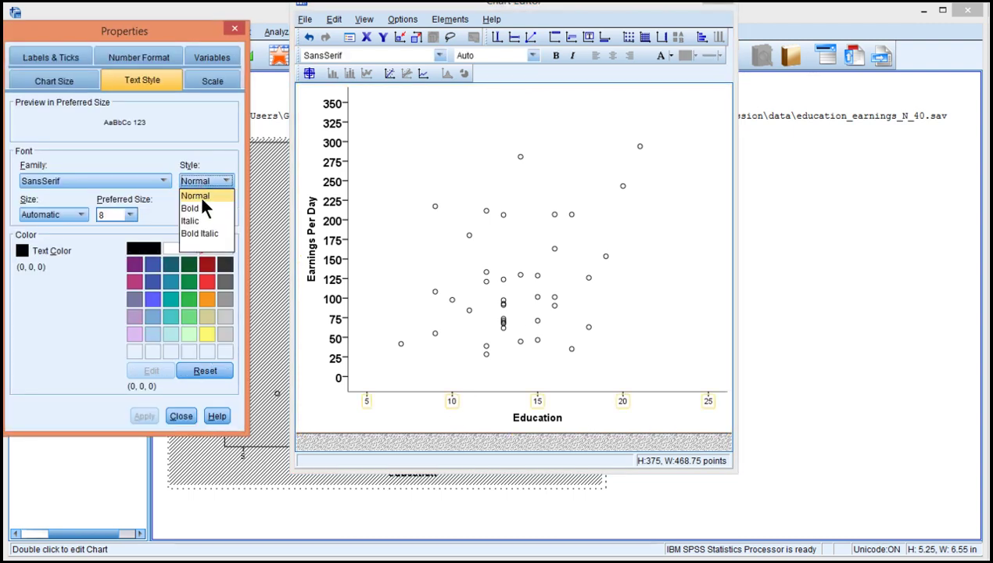
{"action": "left_click", "coordinate": [200, 204]}
{"action": "left_click", "coordinate": [130, 215]}
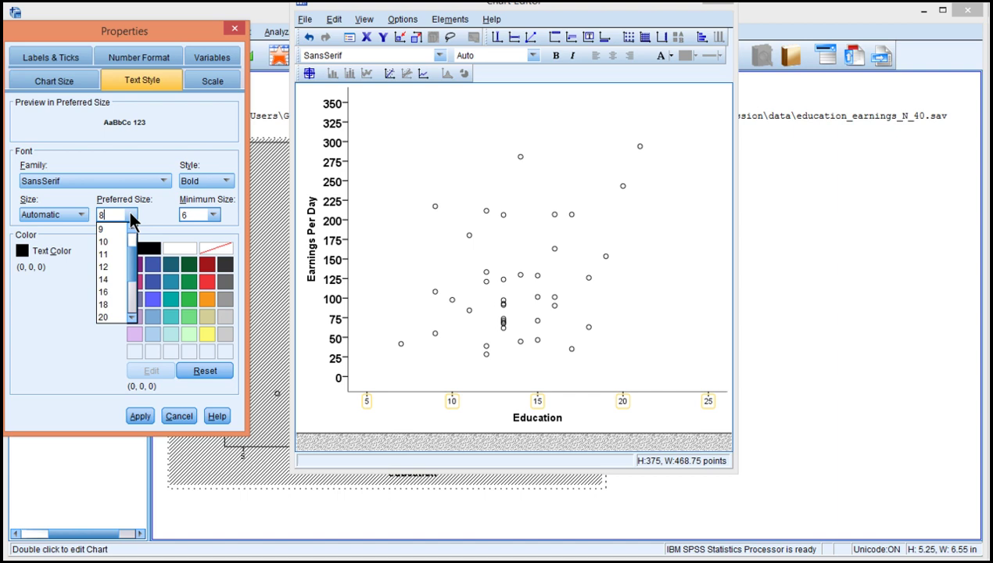
{"action": "left_click", "coordinate": [110, 267]}
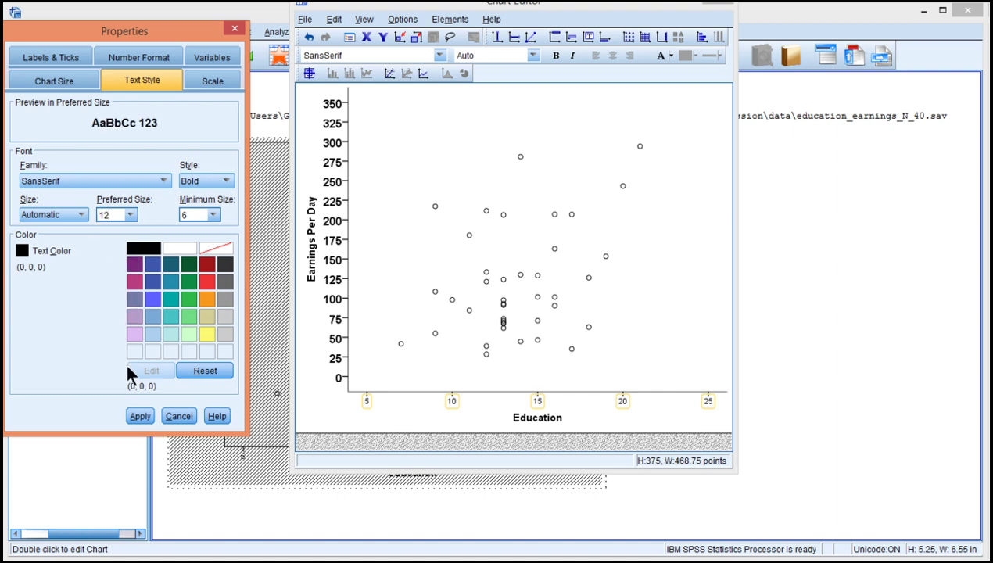
{"action": "left_click", "coordinate": [138, 417]}
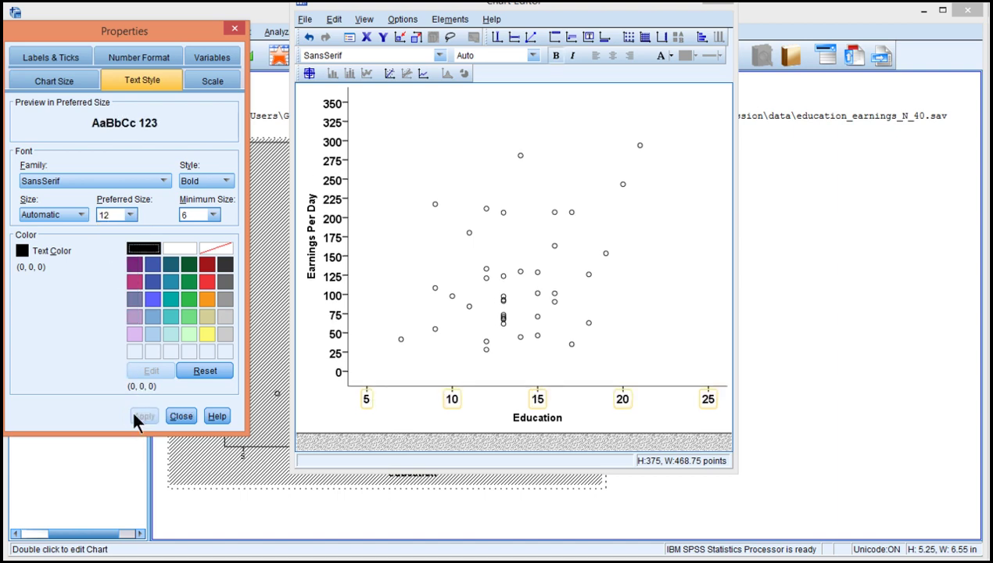
{"action": "left_click", "coordinate": [235, 29]}
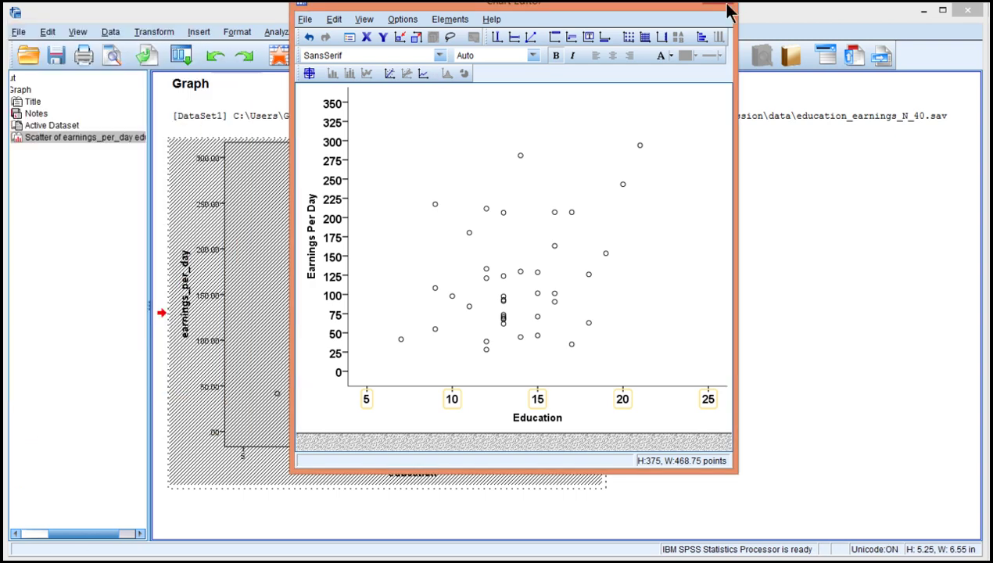
{"action": "left_click", "coordinate": [725, 8]}
{"action": "left_click", "coordinate": [847, 347]}
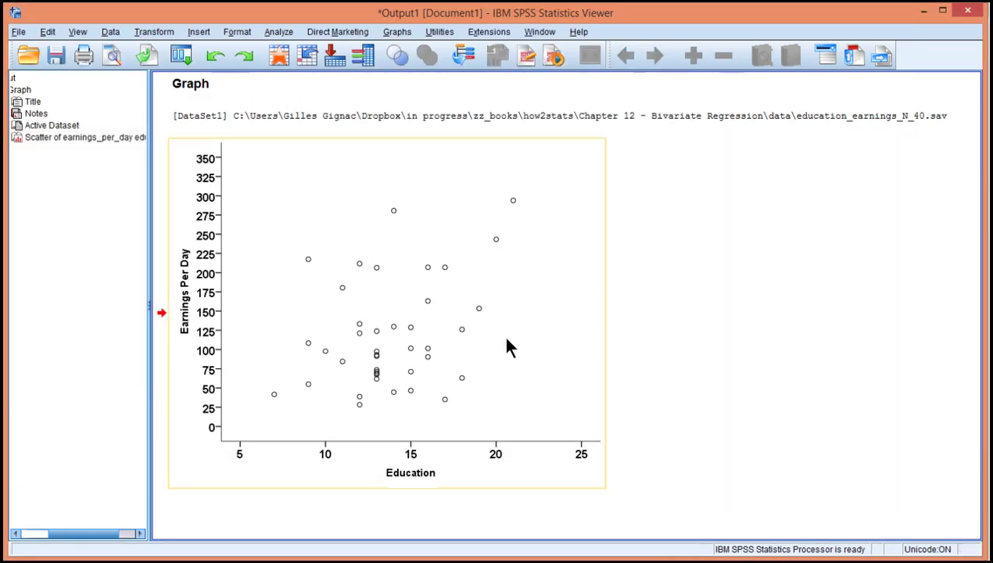
- Reopen the chart for editing and set its width to 5.028 inches without maintaining the aspect ratio
{"action": "double_click", "coordinate": [279, 225]}
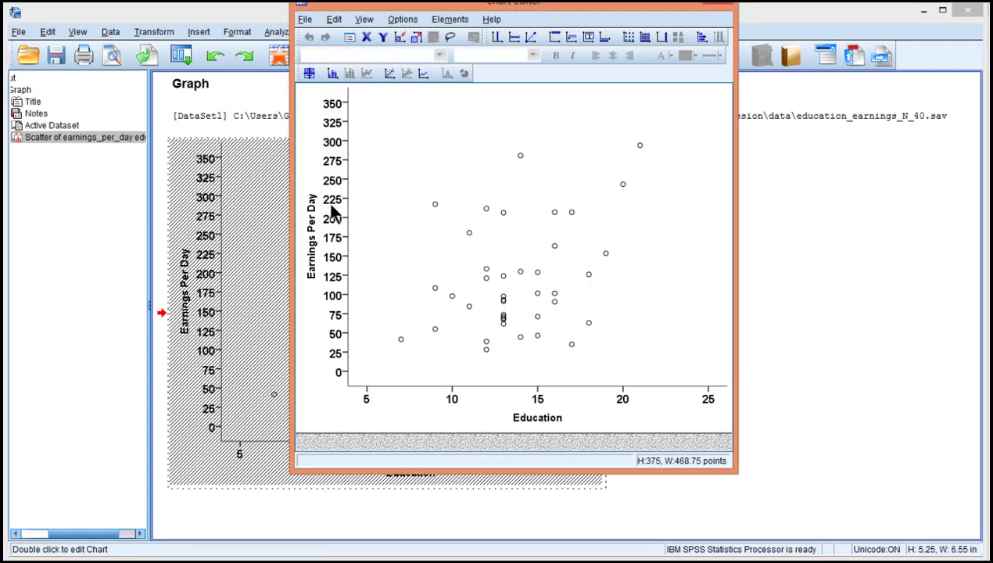
{"action": "double_click", "coordinate": [411, 188]}
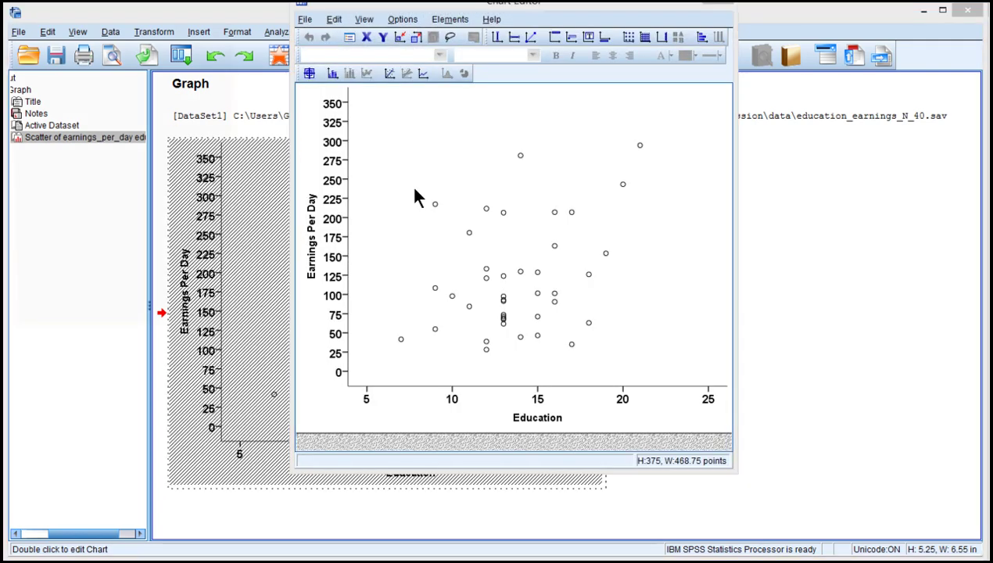
{"action": "left_click", "coordinate": [49, 61]}
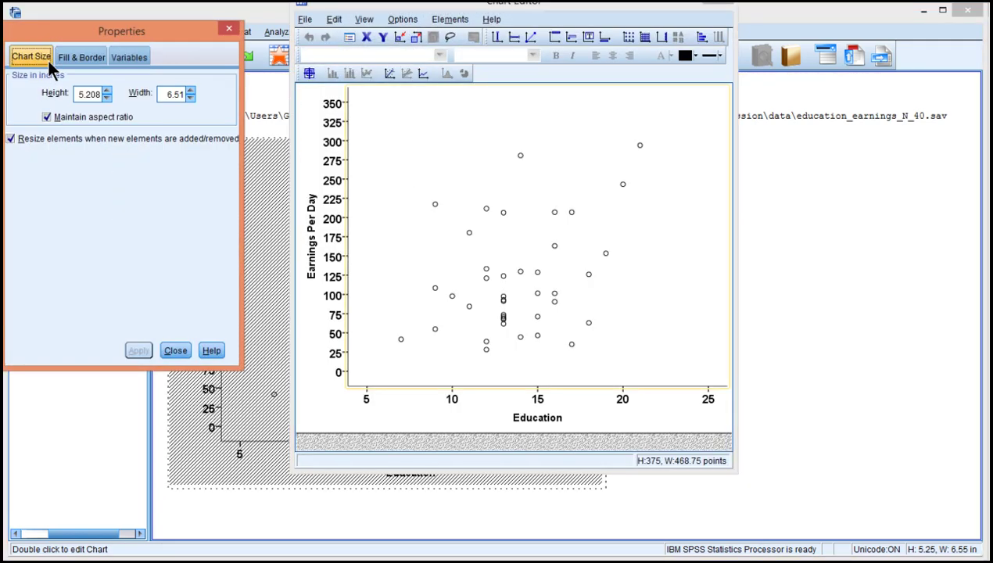
{"action": "left_click", "coordinate": [77, 117]}
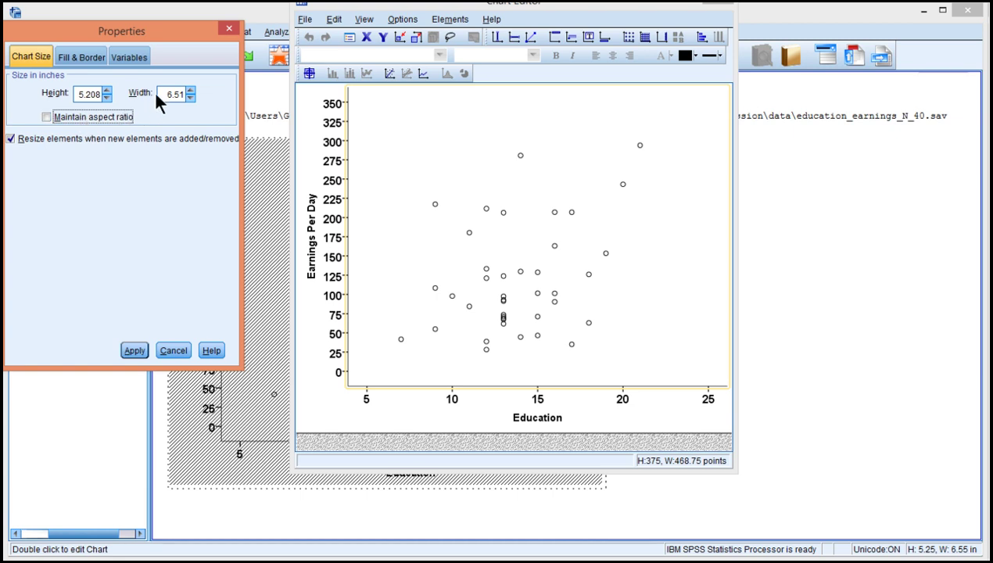
{"action": "double_click", "coordinate": [181, 94]}
{"action": "type", "text": "5.028"}
{"action": "left_click", "coordinate": [139, 349]}
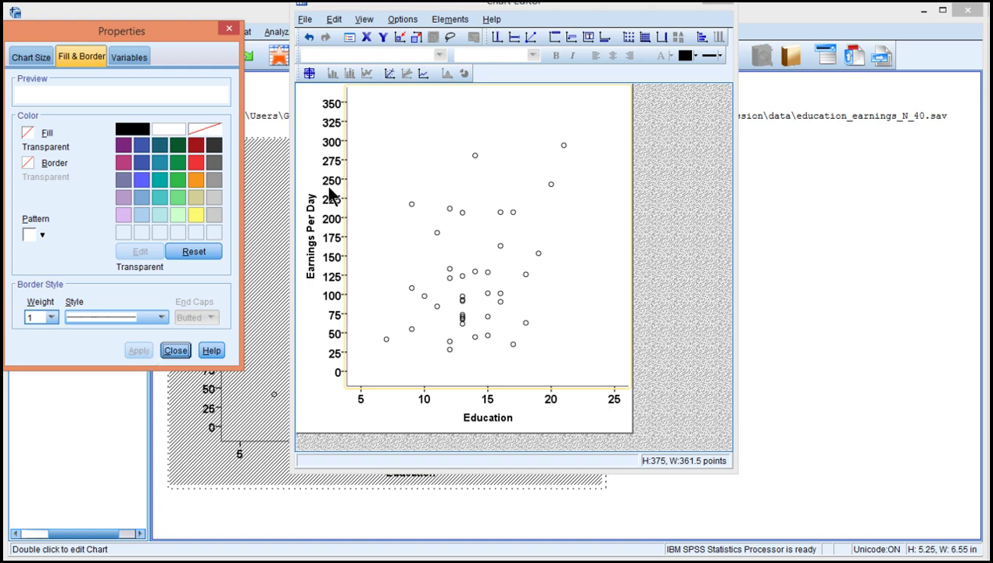
{"action": "left_click", "coordinate": [258, 33]}
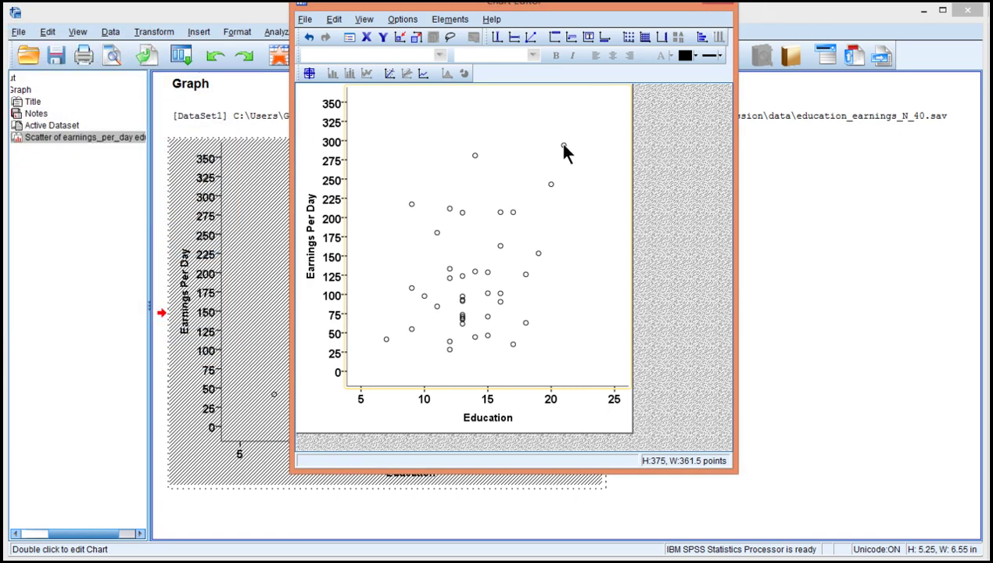
- Set the scatterplot markers to border width 1.5 and size 6, and close the chart editor
{"action": "double_click", "coordinate": [563, 146]}
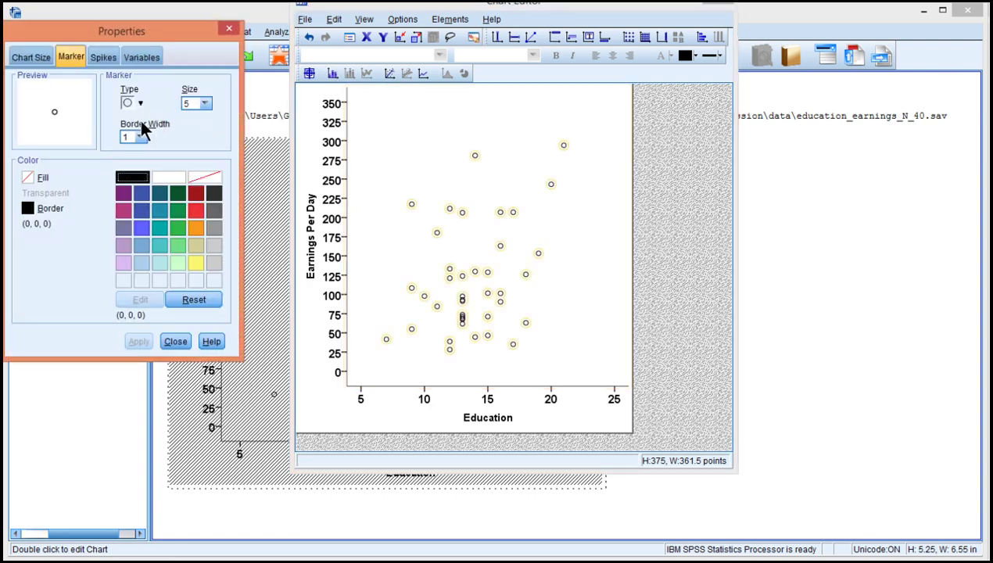
{"action": "left_click", "coordinate": [141, 137]}
{"action": "left_click", "coordinate": [137, 161]}
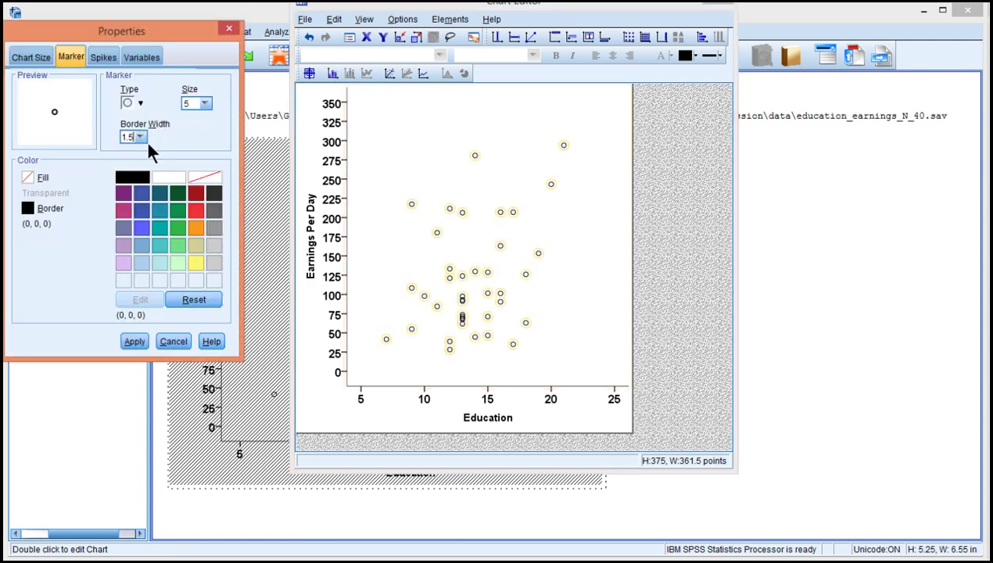
{"action": "left_click", "coordinate": [206, 104]}
{"action": "left_click", "coordinate": [193, 129]}
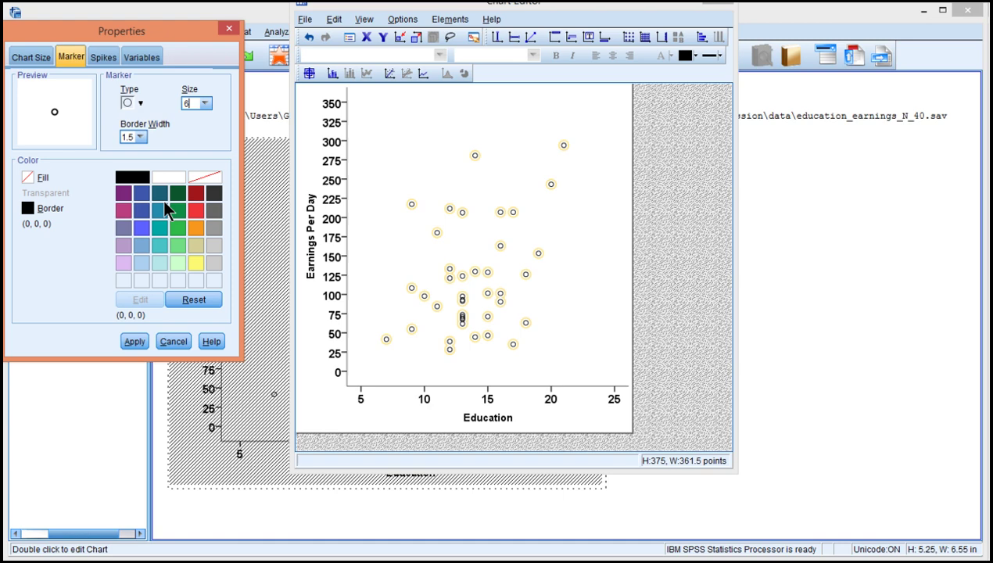
{"action": "left_click", "coordinate": [134, 343]}
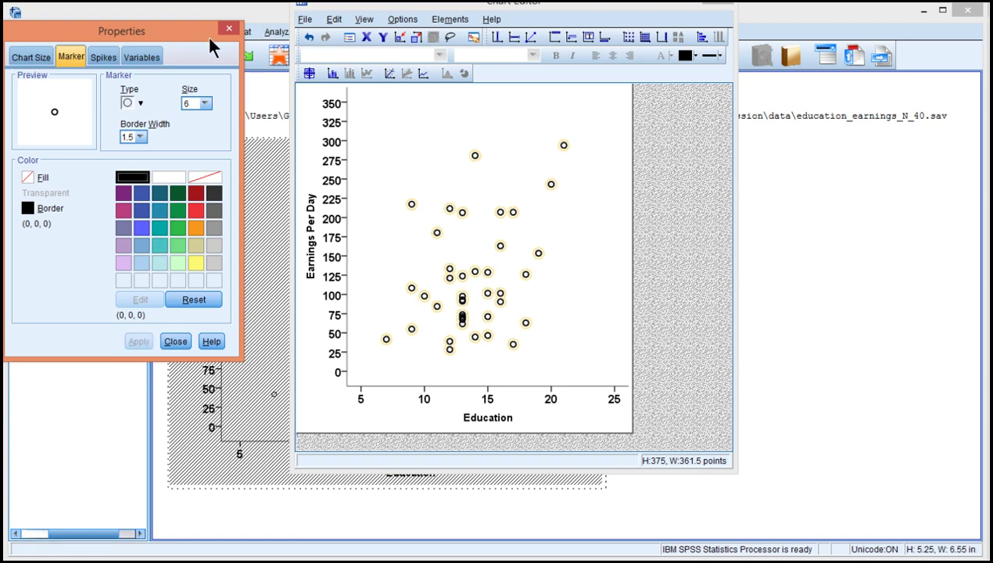
{"action": "left_click", "coordinate": [229, 29]}
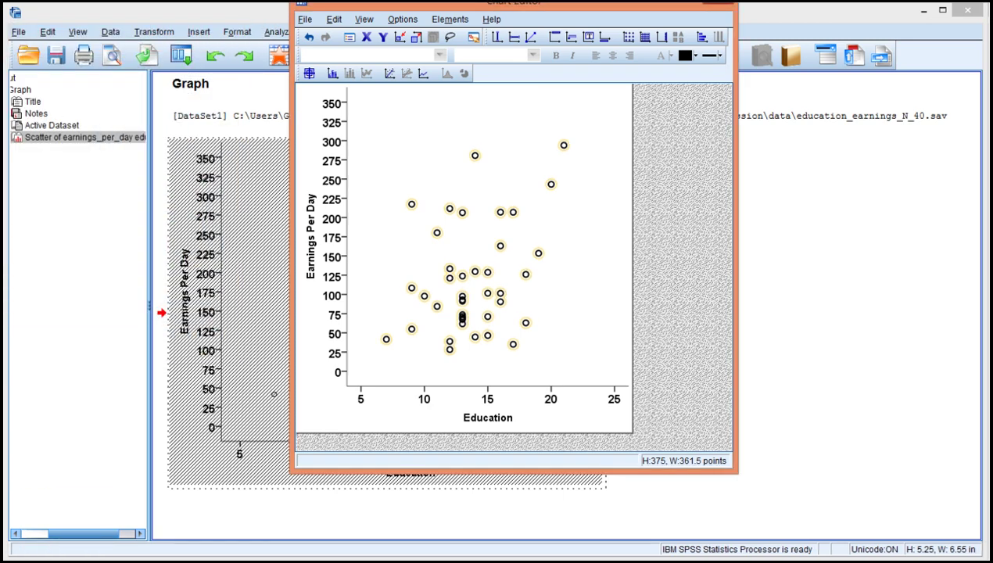
{"action": "left_click", "coordinate": [723, 2]}
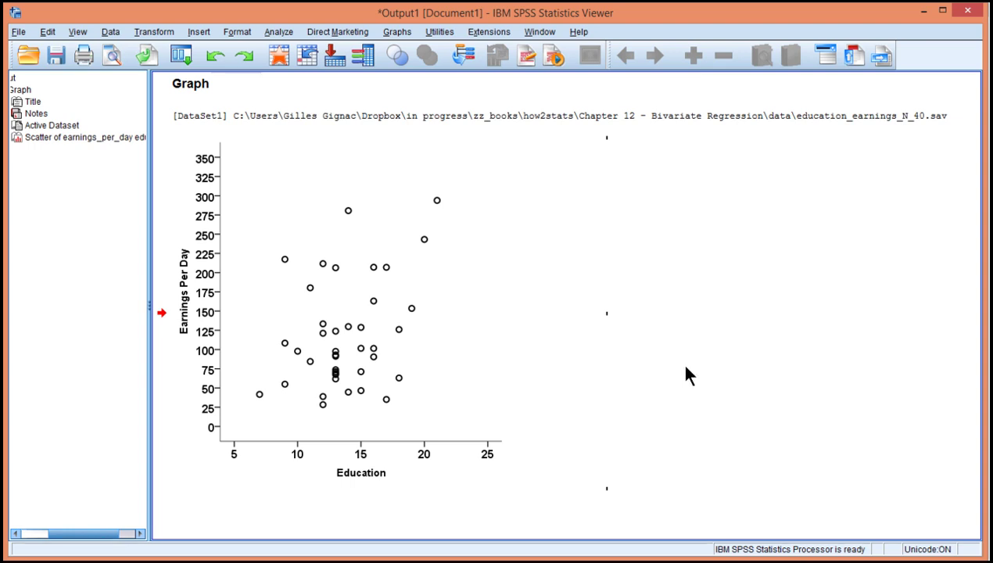
{"action": "left_click", "coordinate": [466, 336]}
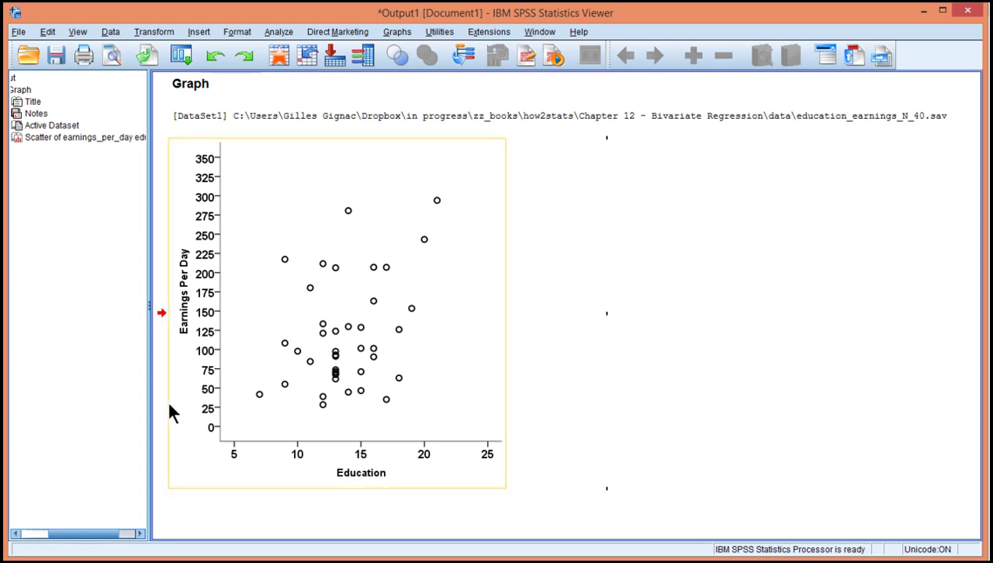
- Reopen the chart for editing and set the X axis scale minimum to 0
{"action": "double_click", "coordinate": [238, 453]}
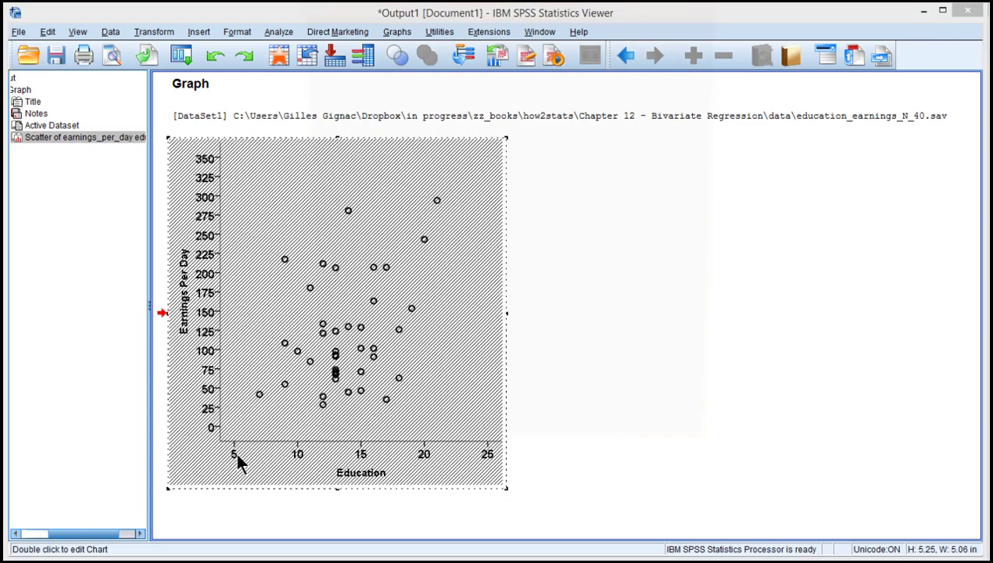
{"action": "double_click", "coordinate": [357, 413]}
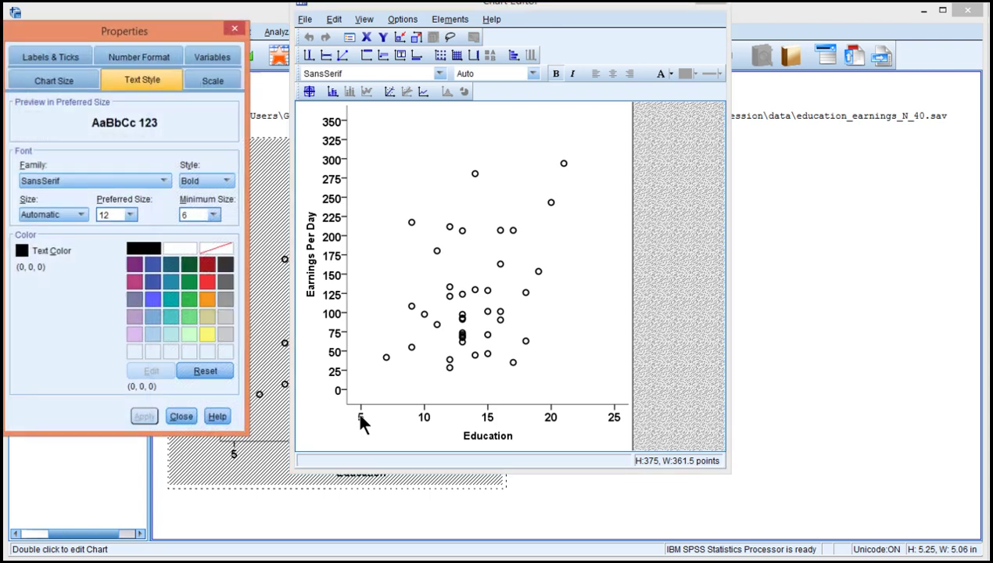
{"action": "left_click", "coordinate": [213, 80]}
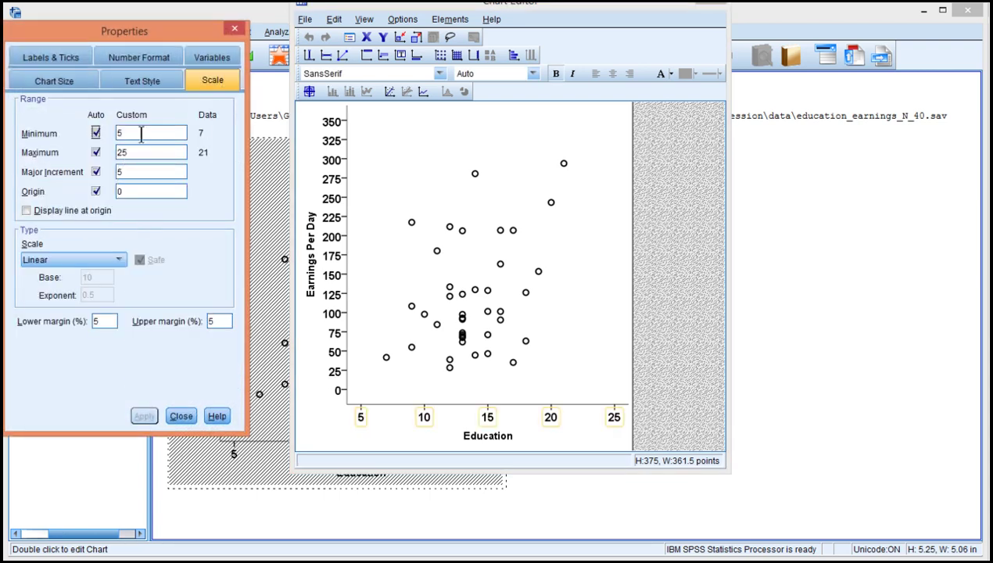
{"action": "left_click_drag", "start_coordinate": [145, 134], "coordinate": [102, 123]}
{"action": "type", "text": "0"}
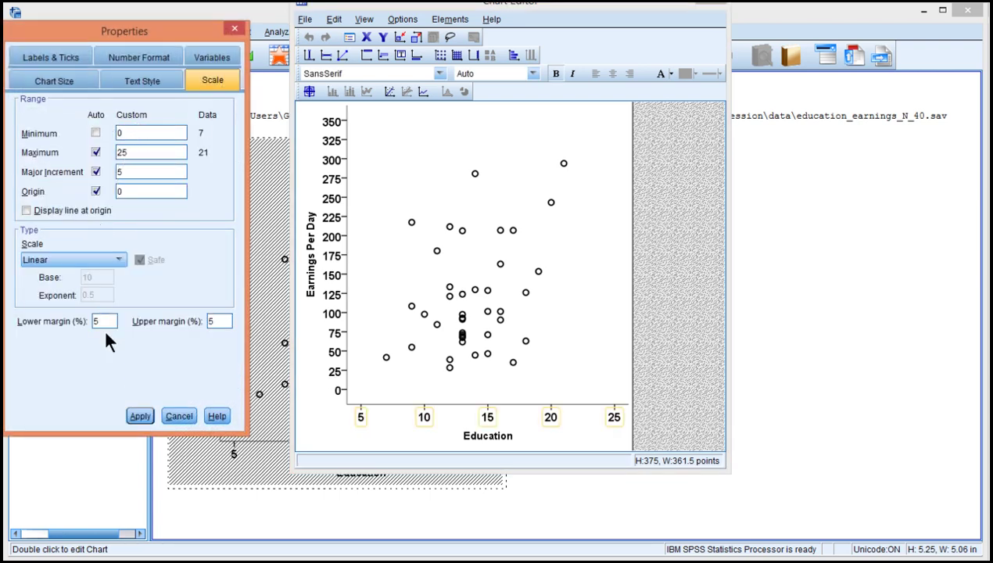
{"action": "left_click", "coordinate": [140, 416]}
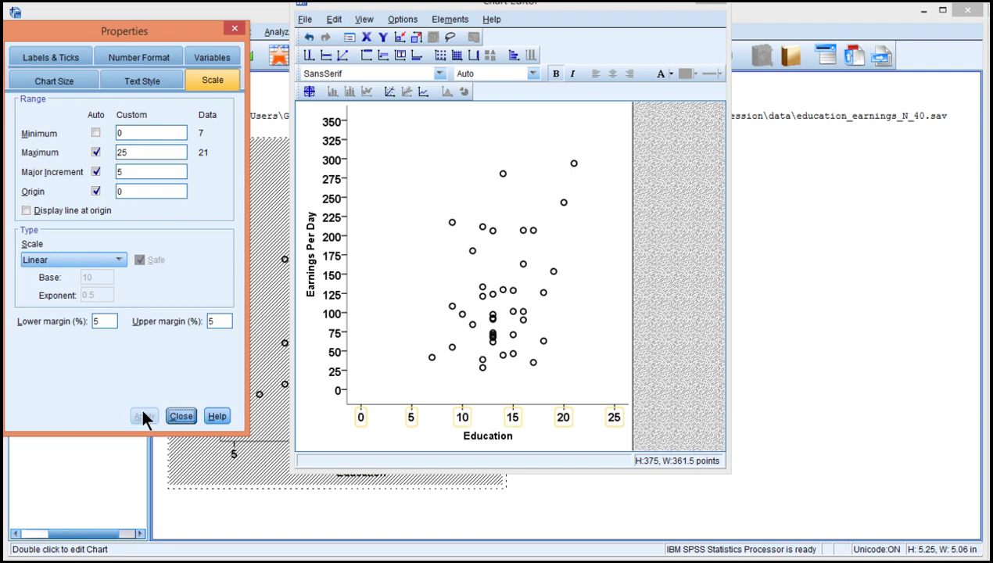
- Set the X axis scale minimum back to 5 and close the chart editor
{"action": "left_click_drag", "start_coordinate": [131, 133], "coordinate": [101, 133]}
{"action": "type", "text": "5"}
{"action": "left_click", "coordinate": [141, 416]}
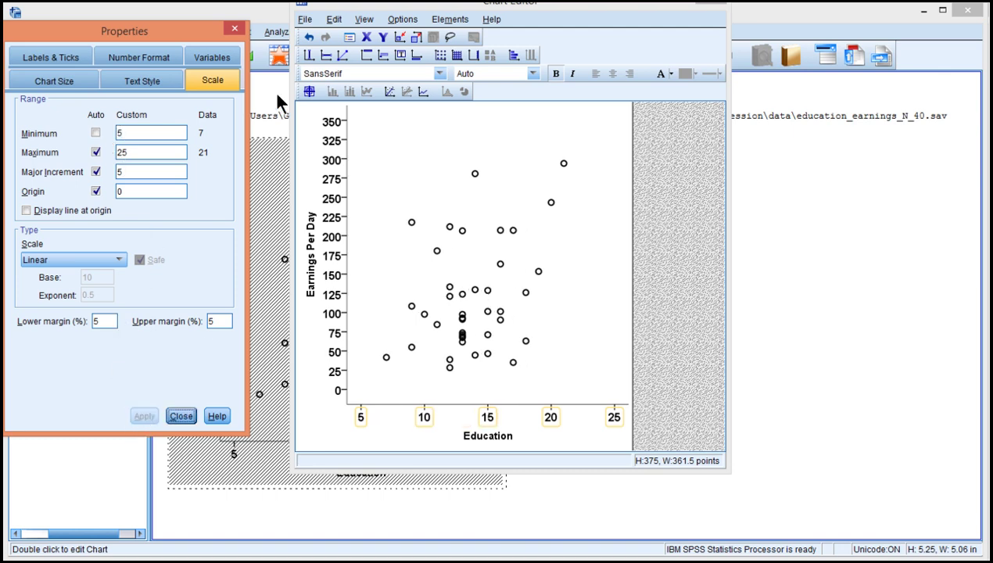
{"action": "left_click", "coordinate": [237, 29]}
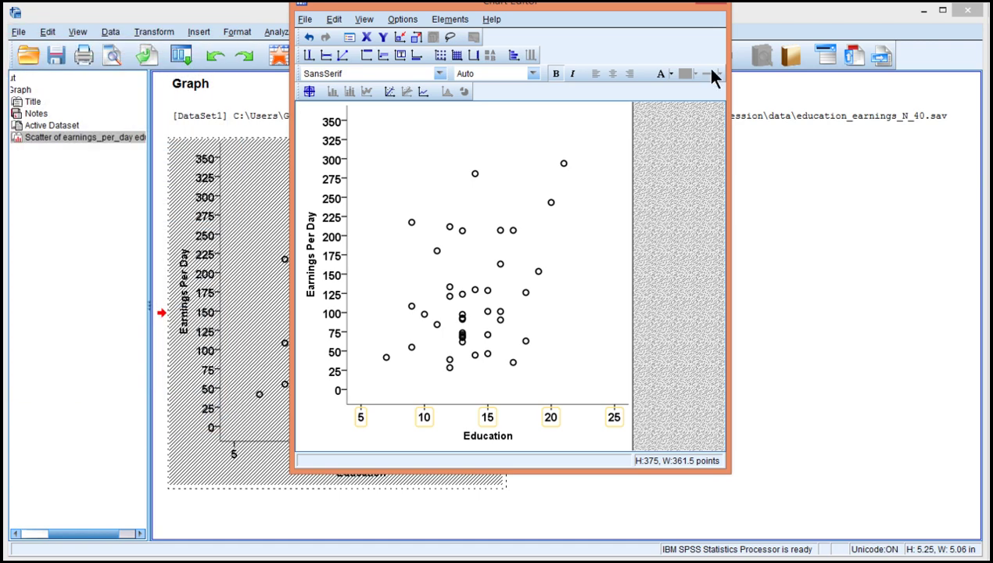
{"action": "left_click", "coordinate": [714, 3]}
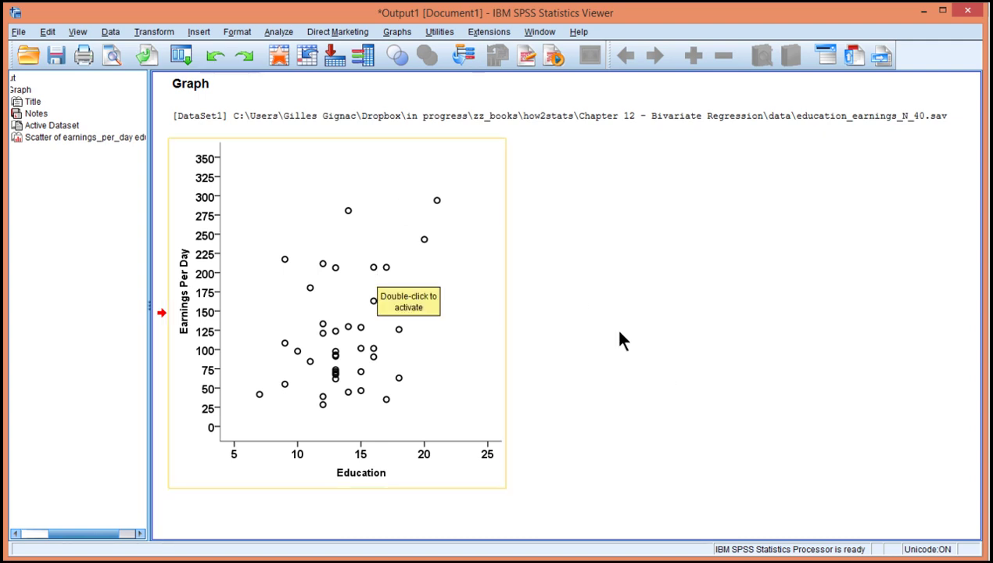
- Reopen the scatterplot for editing and add a linear fit line through all the points
{"action": "left_click", "coordinate": [355, 289]}
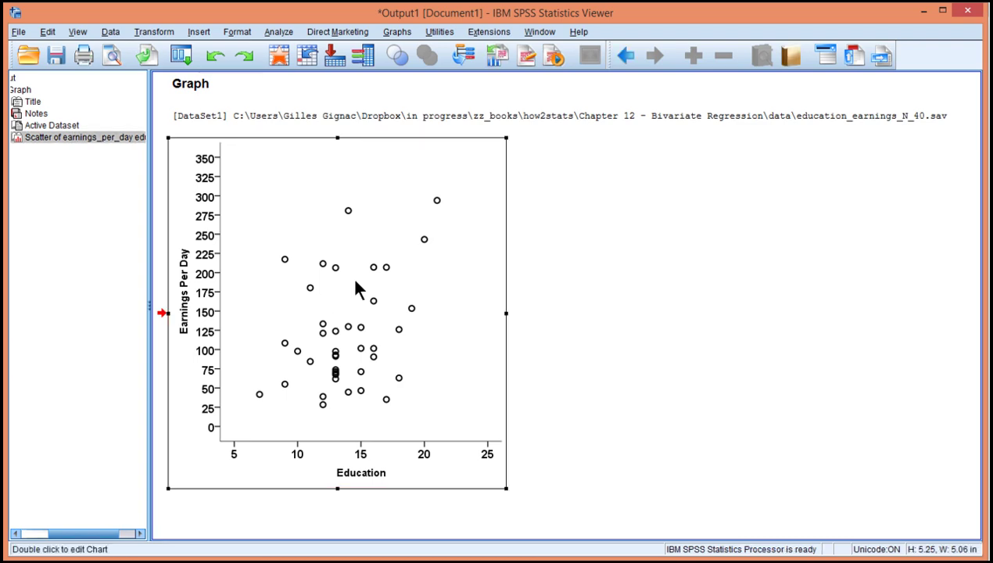
{"action": "double_click", "coordinate": [356, 289]}
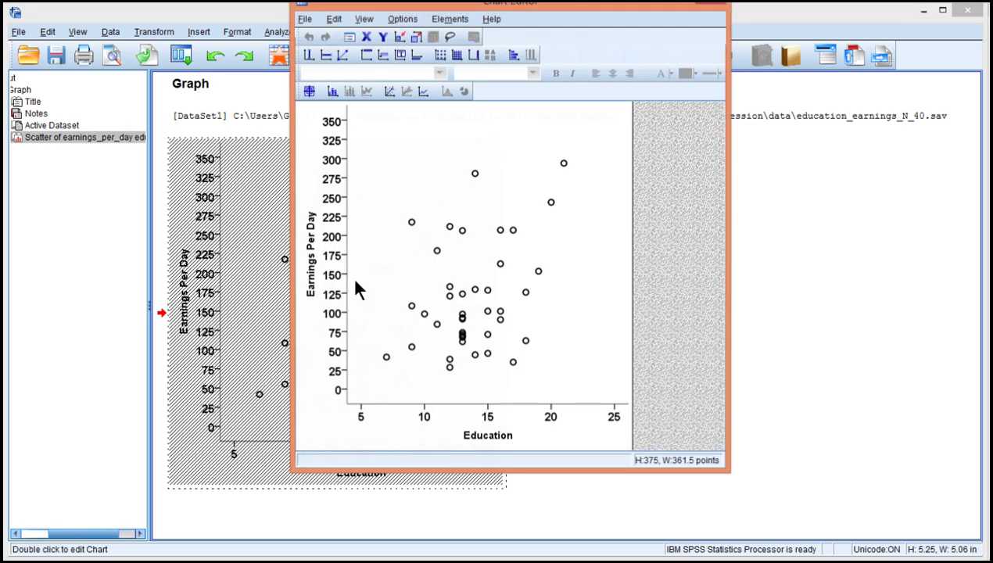
{"action": "left_click", "coordinate": [389, 93]}
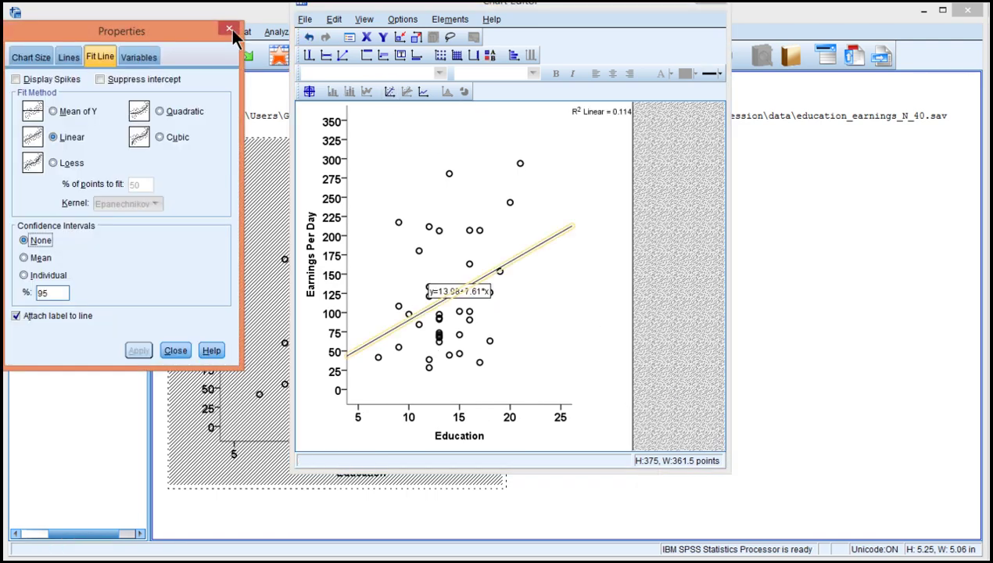
- Remove the equation label attached to the fit line and delete the R² Linear label from the chart
{"action": "left_click", "coordinate": [50, 316]}
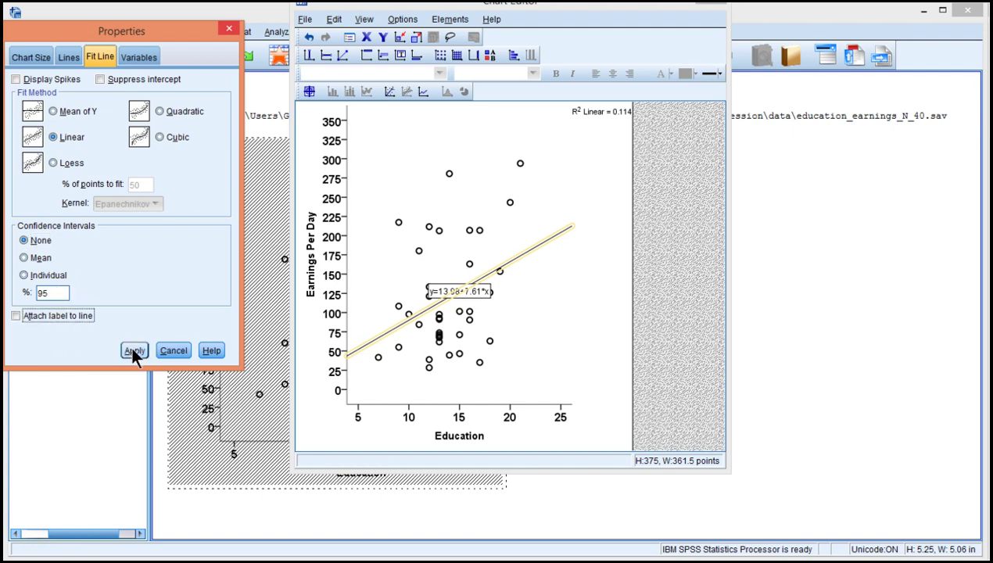
{"action": "left_click", "coordinate": [133, 351]}
{"action": "left_click", "coordinate": [142, 353]}
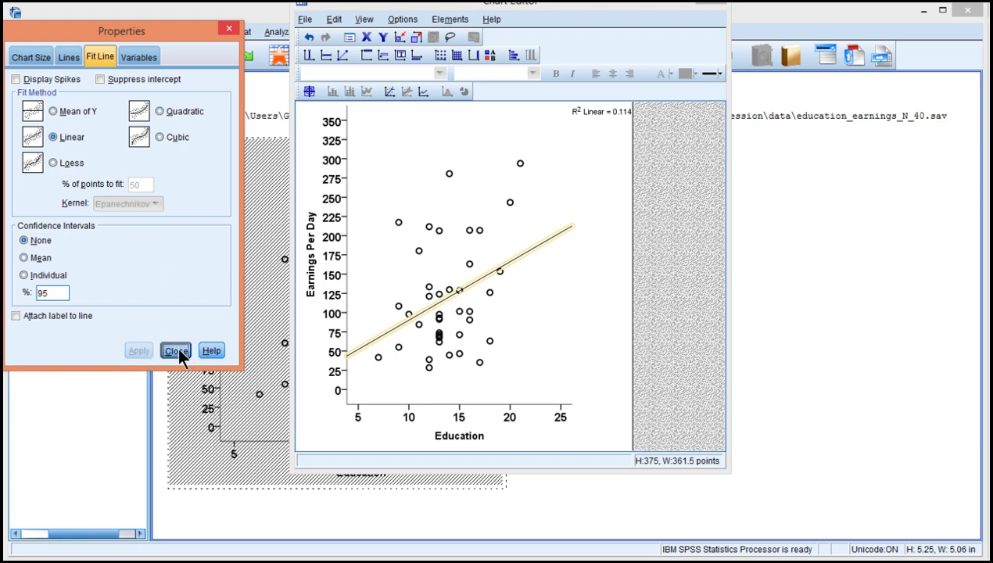
{"action": "left_click", "coordinate": [176, 350]}
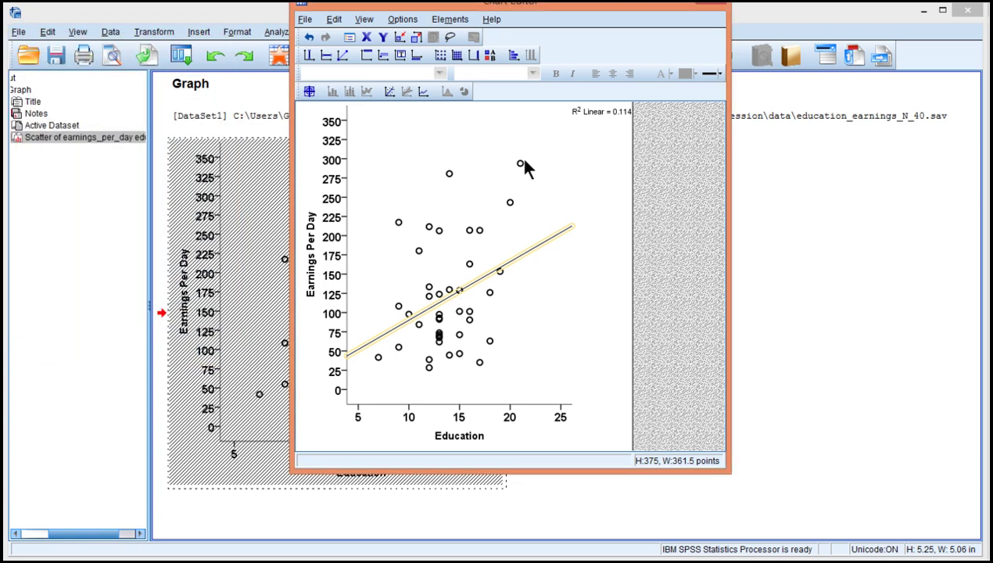
{"action": "left_click", "coordinate": [599, 113]}
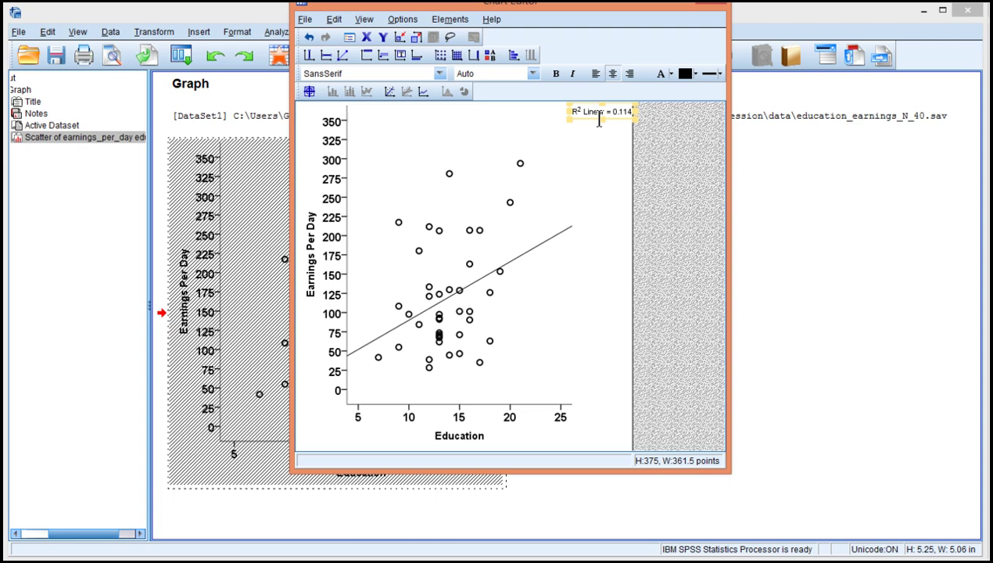
{"action": "key", "text": "Delete"}
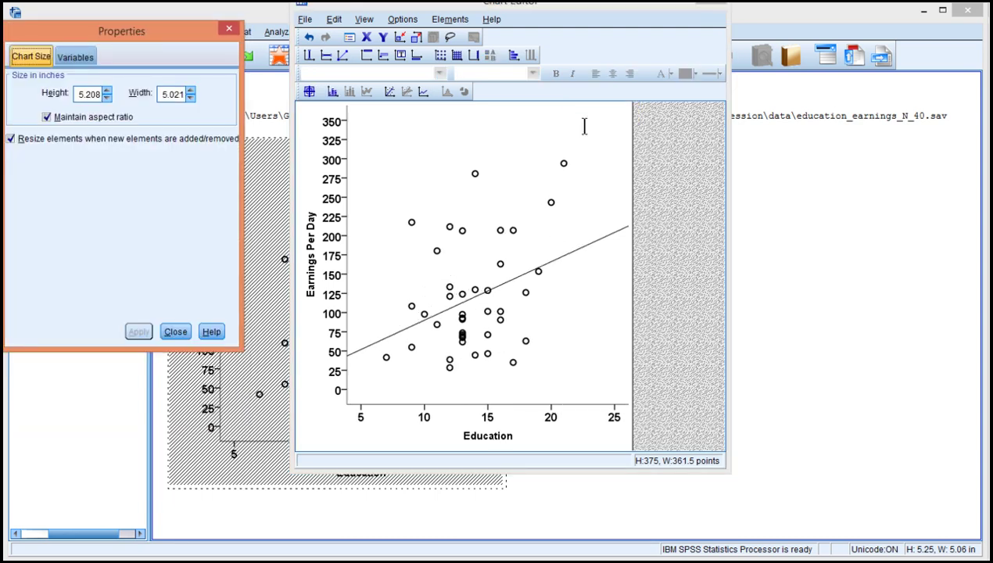
- Dismiss the chart properties, multiply 0.337 by 0.337 in Calculator, and close Calculator
{"action": "left_click", "coordinate": [231, 32]}
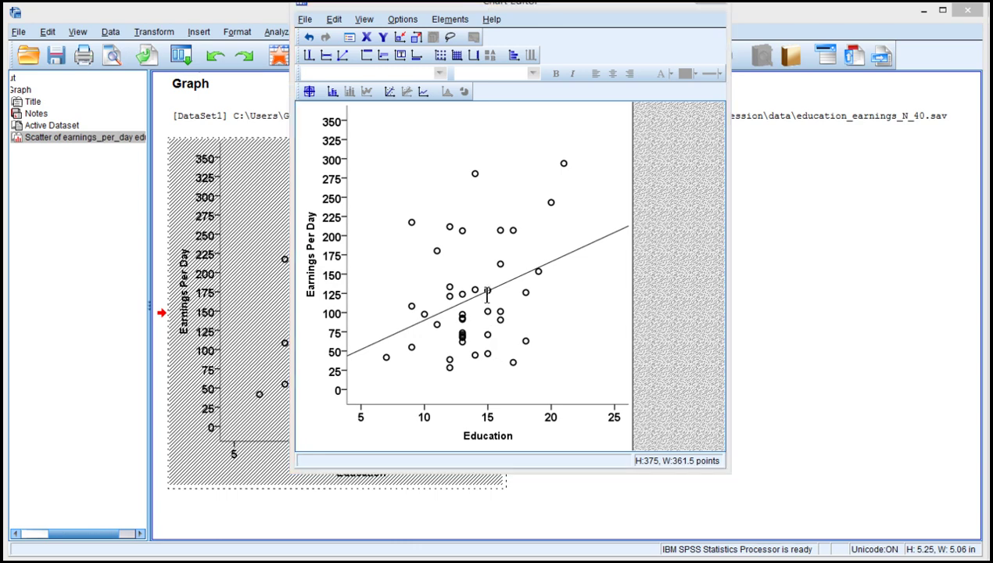
{"action": "type", "text": ".33"}
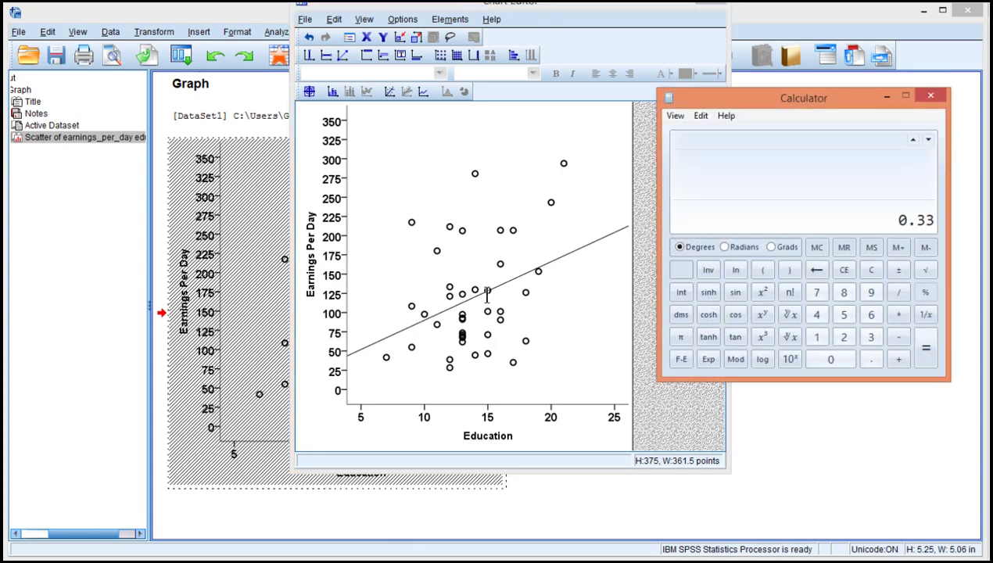
{"action": "type", "text": "7"}
{"action": "key", "text": "asterisk"}
{"action": "type", "text": ".337"}
{"action": "key", "text": "Return"}
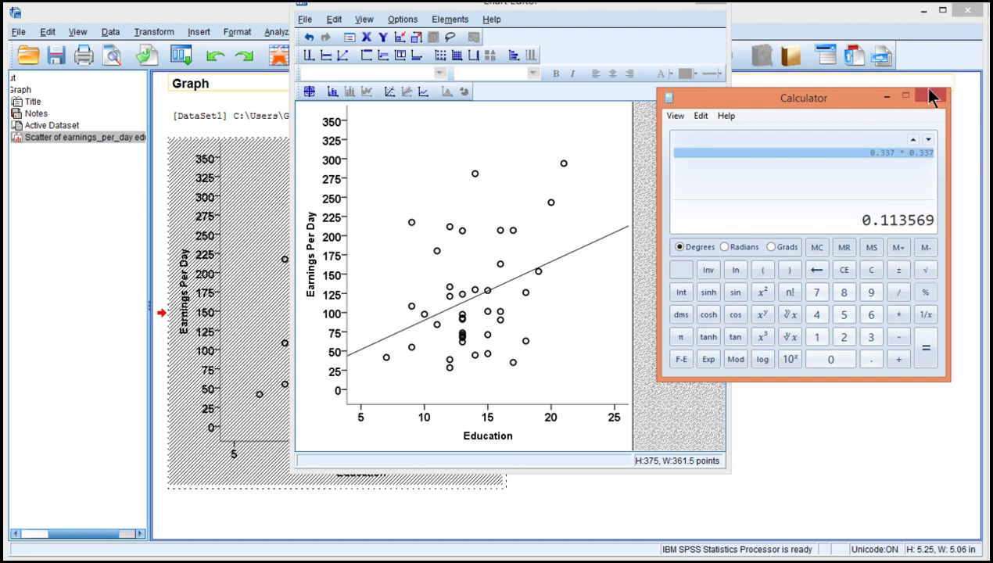
{"action": "left_click", "coordinate": [931, 95]}
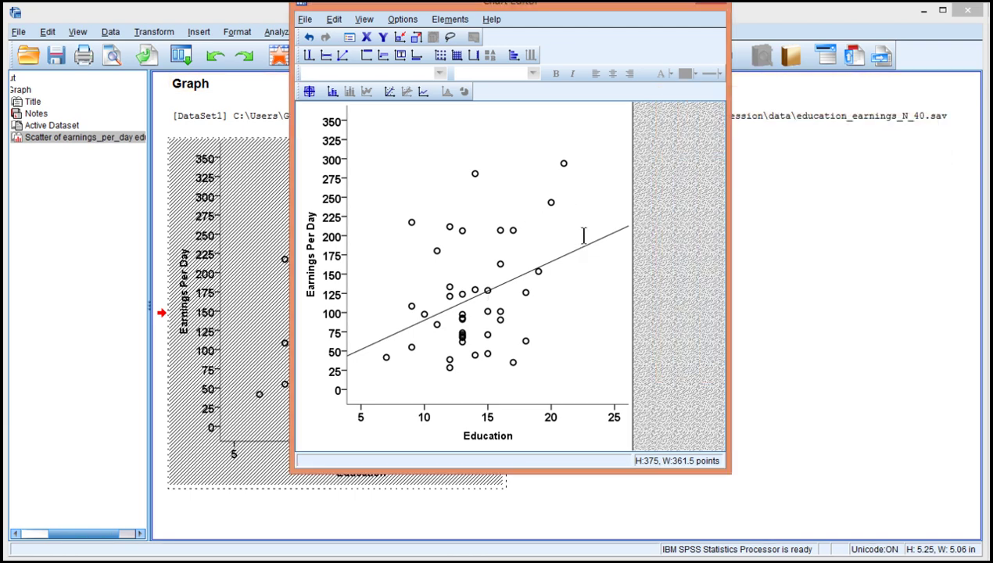
- Set the X axis scale minimum to 0 and close the axis properties
{"action": "left_click", "coordinate": [368, 372]}
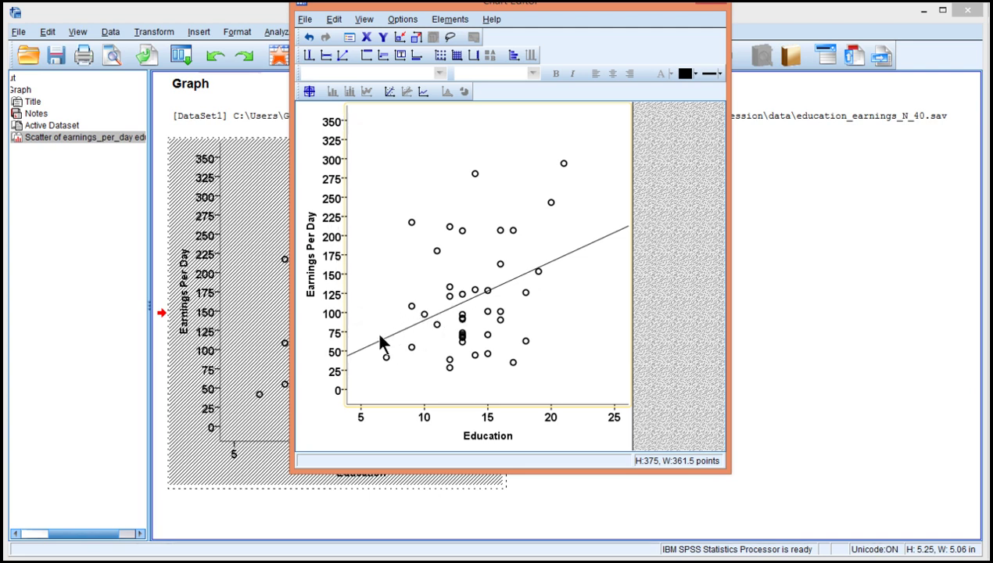
{"action": "double_click", "coordinate": [362, 419]}
{"action": "left_click", "coordinate": [210, 83]}
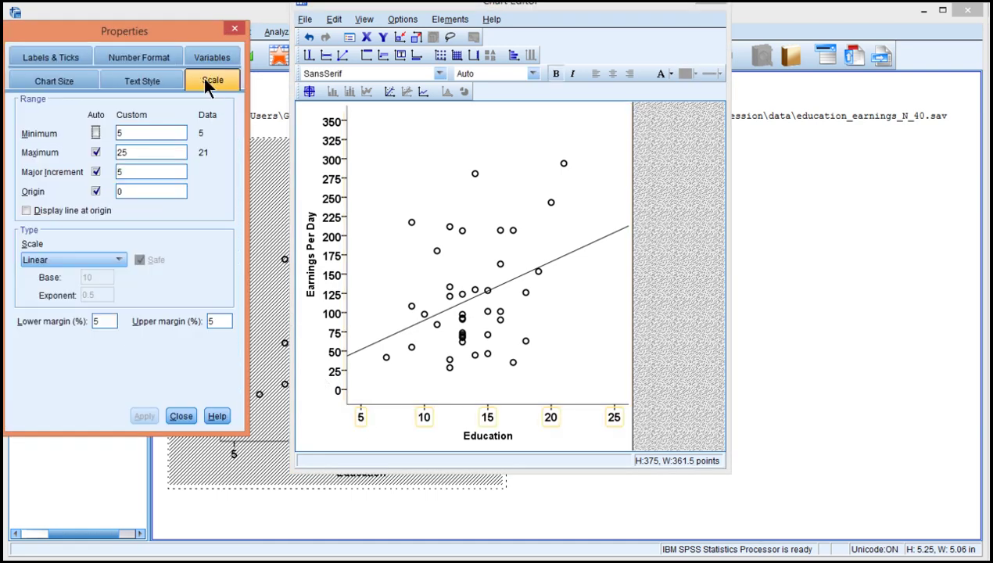
{"action": "left_click", "coordinate": [141, 138]}
{"action": "key", "text": "BackSpace"}
{"action": "type", "text": "0"}
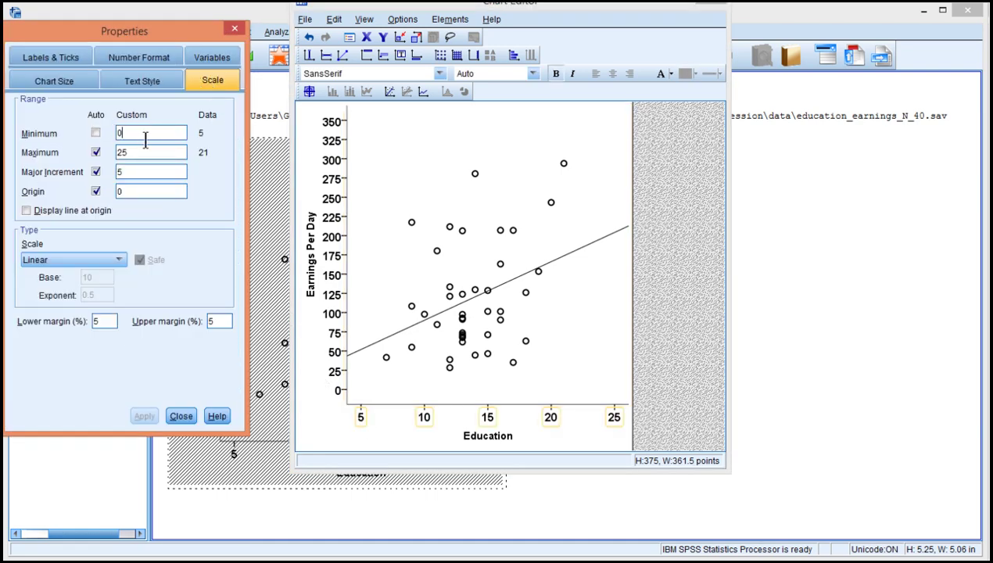
{"action": "left_click", "coordinate": [140, 417]}
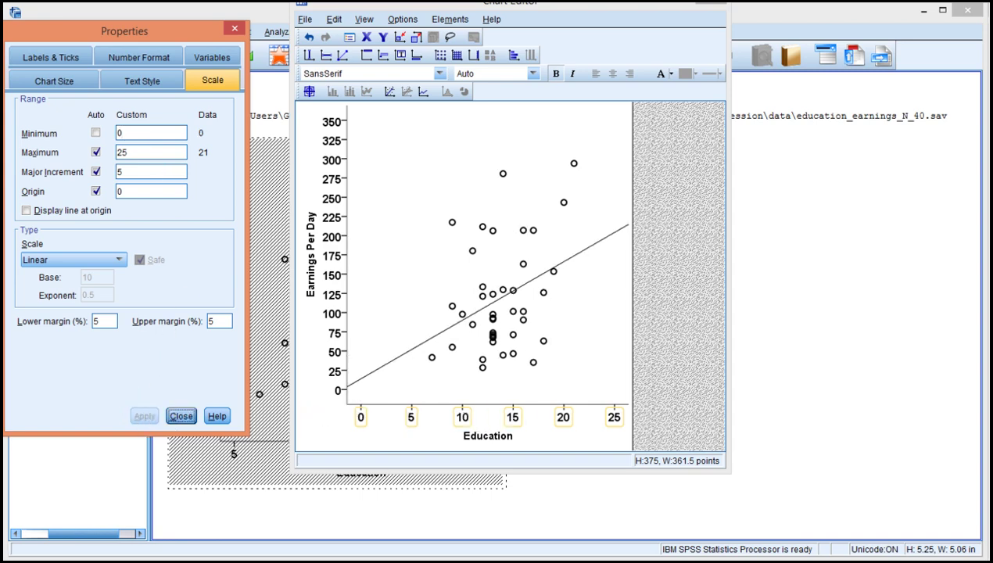
{"action": "left_click", "coordinate": [181, 416]}
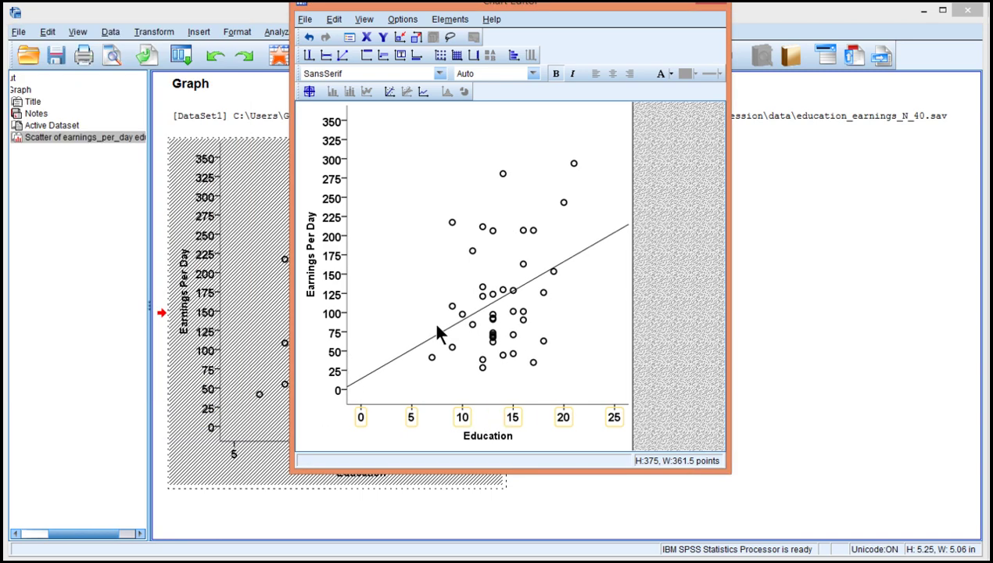
- Set the X axis lower and upper margins to 0% and dismiss the axis properties
{"action": "double_click", "coordinate": [364, 416]}
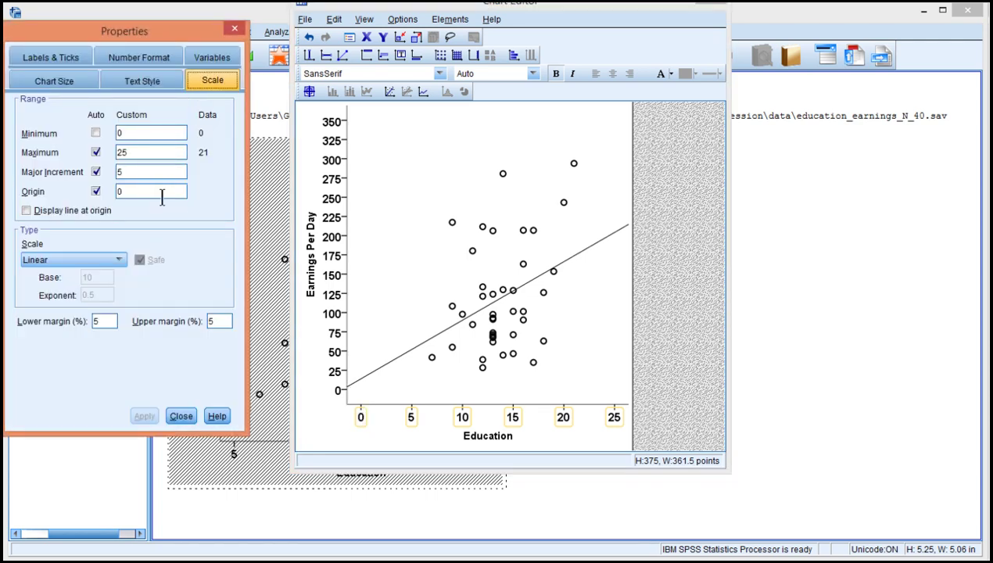
{"action": "double_click", "coordinate": [97, 321]}
{"action": "type", "text": "0"}
{"action": "double_click", "coordinate": [213, 322]}
{"action": "type", "text": "0"}
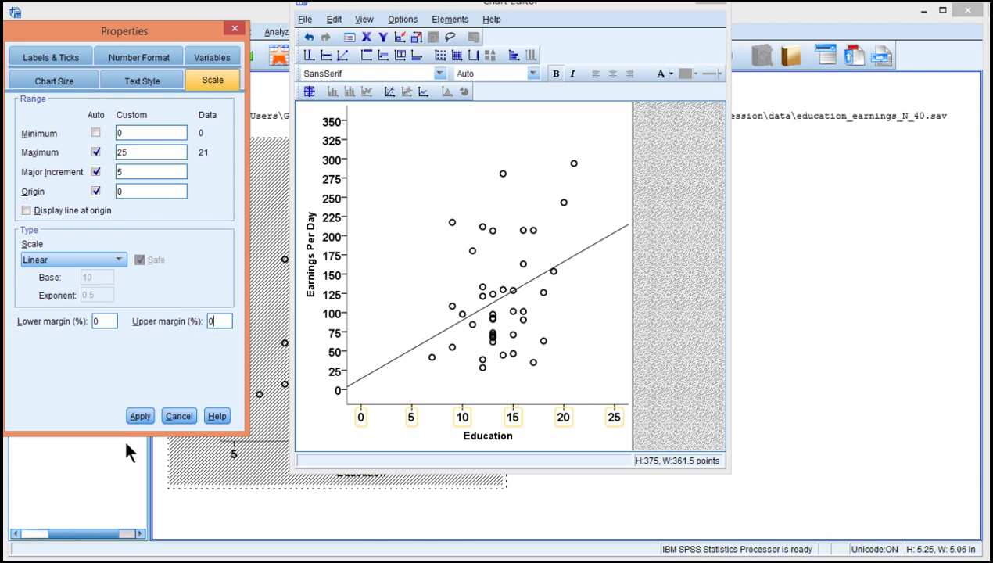
{"action": "left_click", "coordinate": [135, 418]}
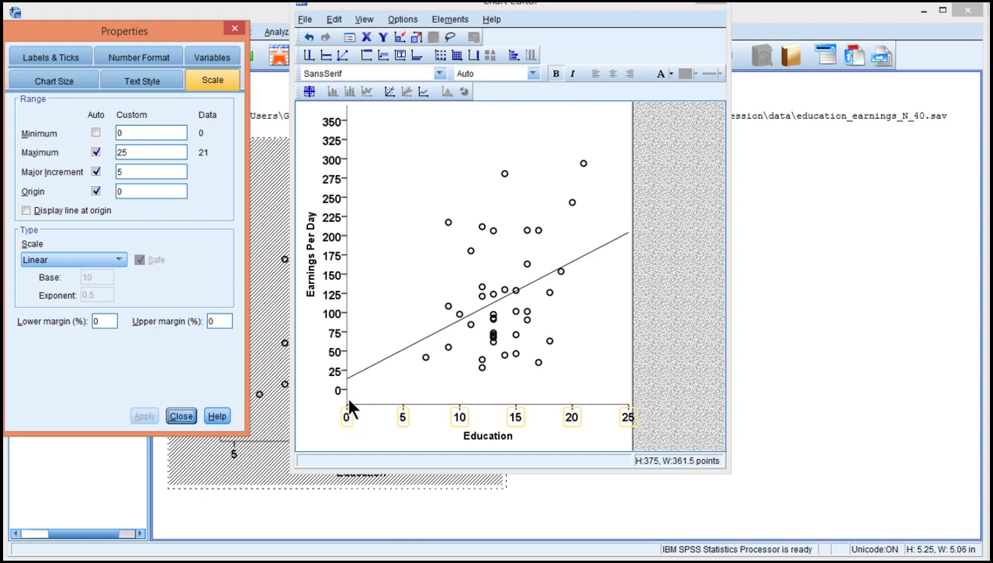
{"action": "left_click", "coordinate": [234, 32]}
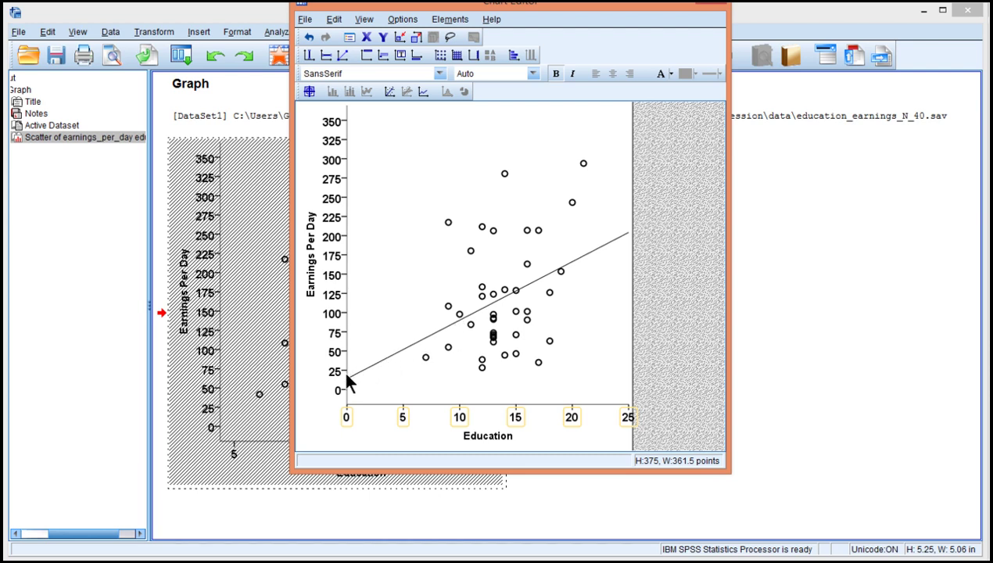
{"action": "left_click", "coordinate": [394, 335]}
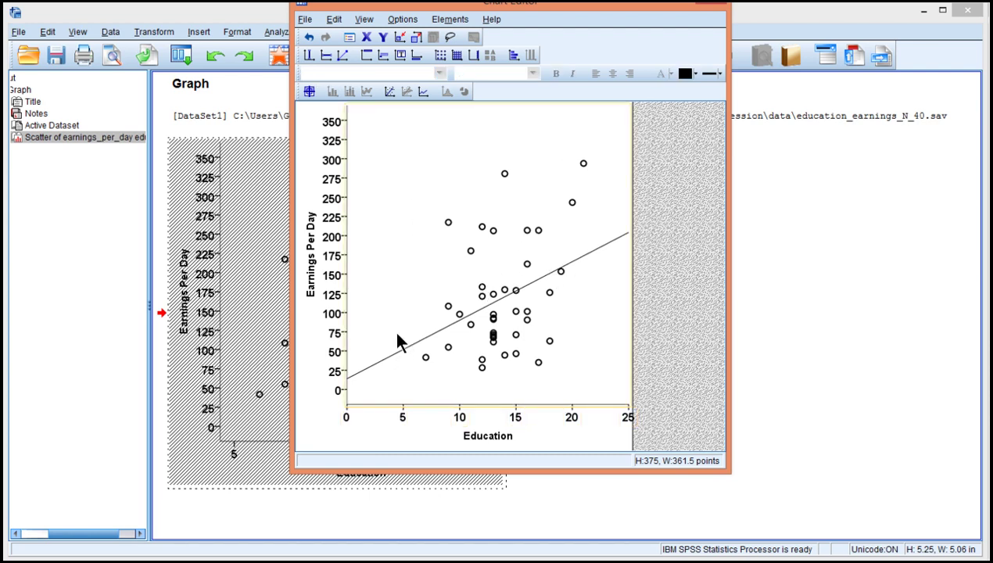